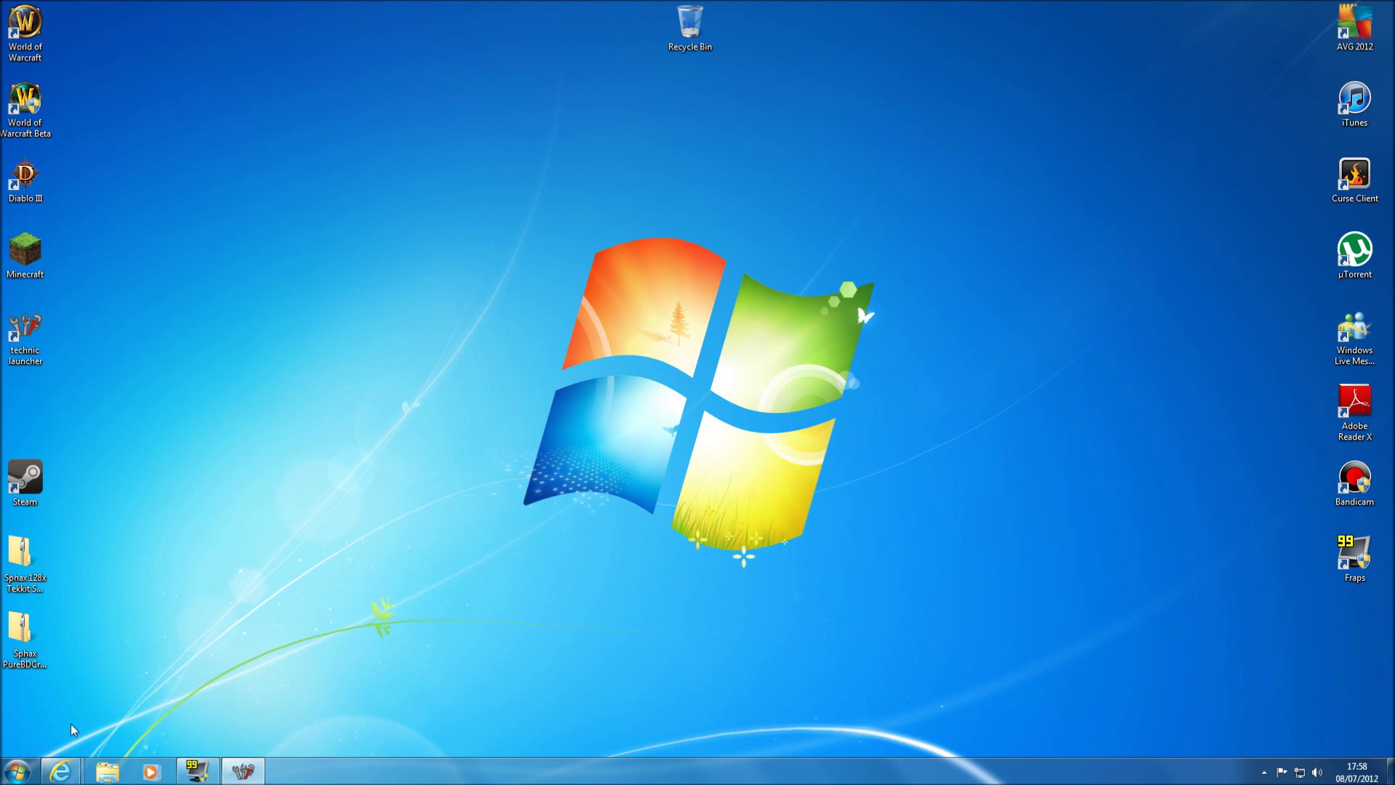
Open the Roaming application data folder using the %appdata% path.
left_click(17, 770)
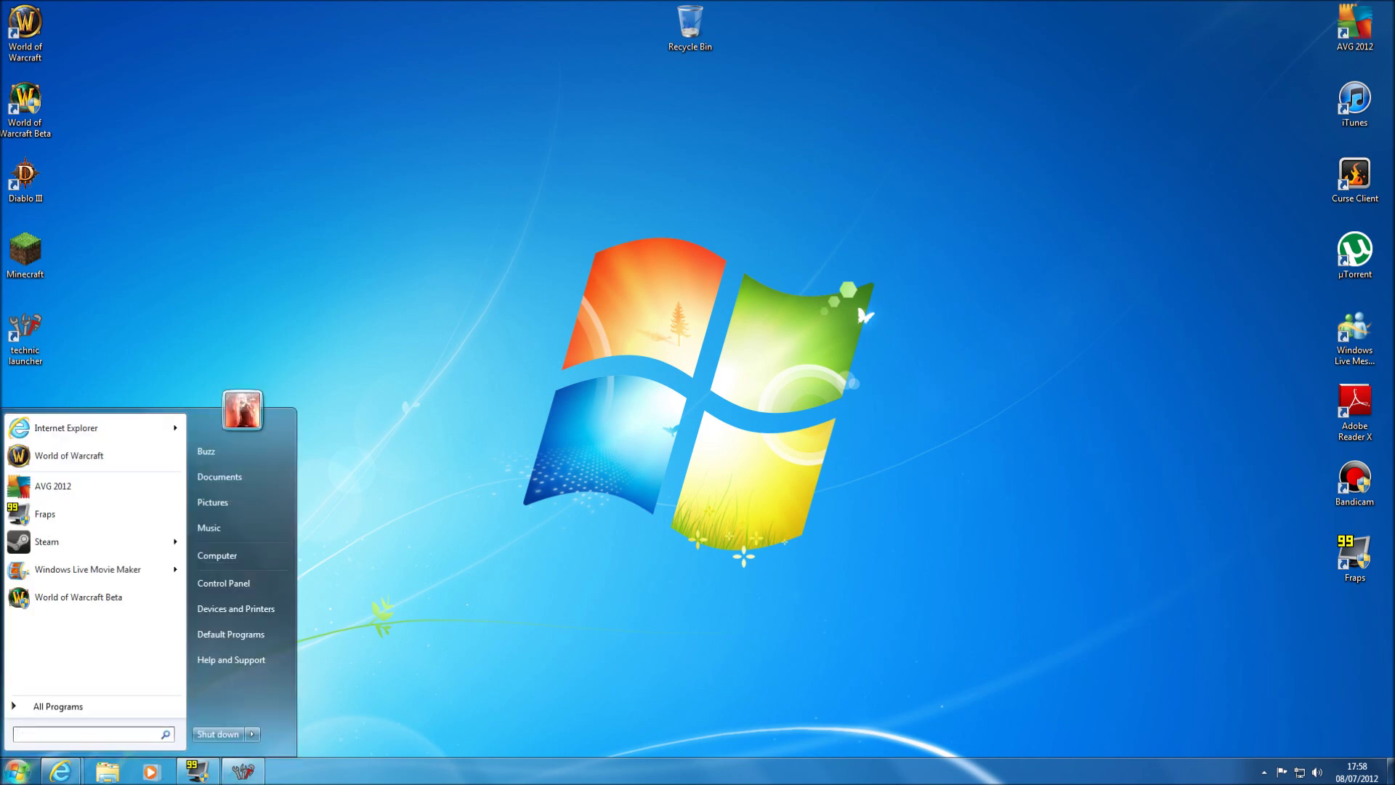
type("%app")
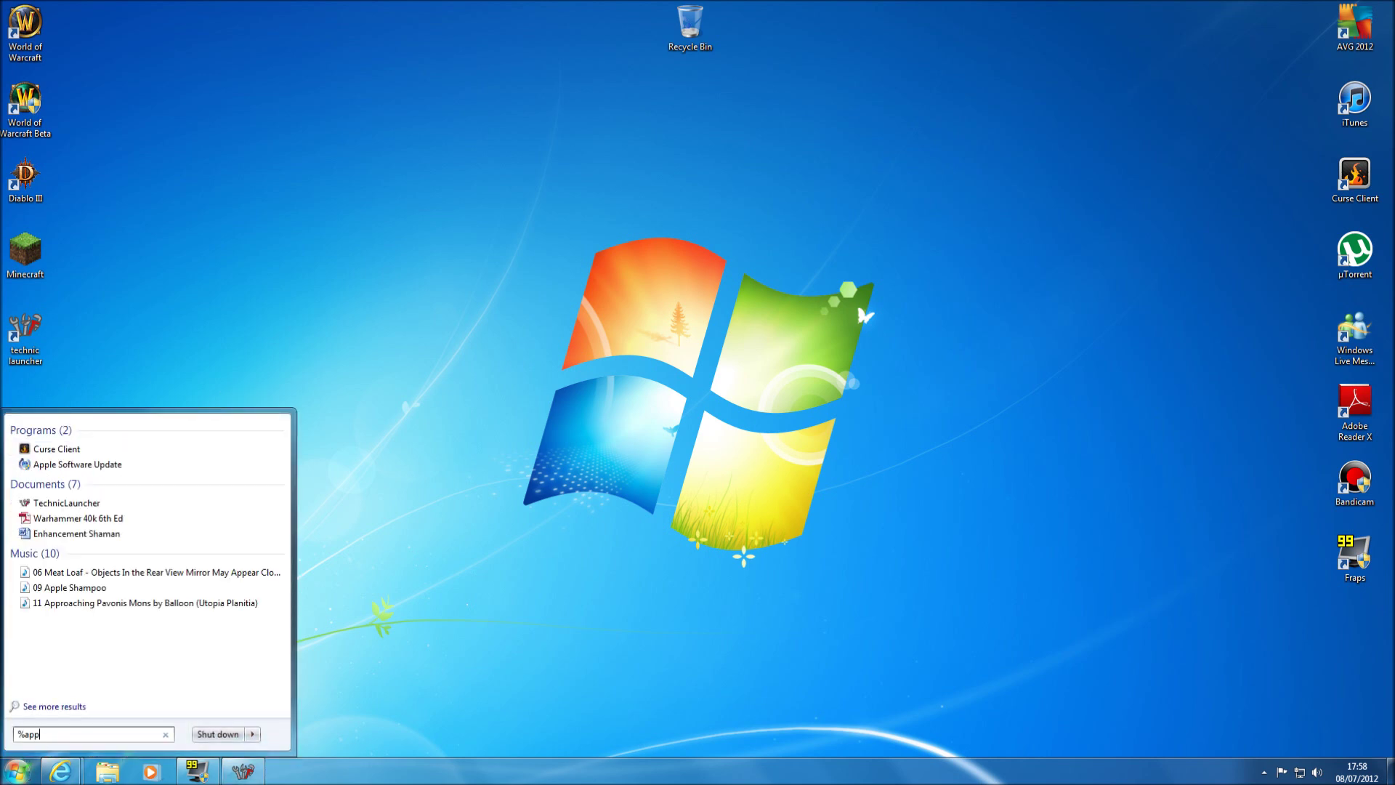
type("data")
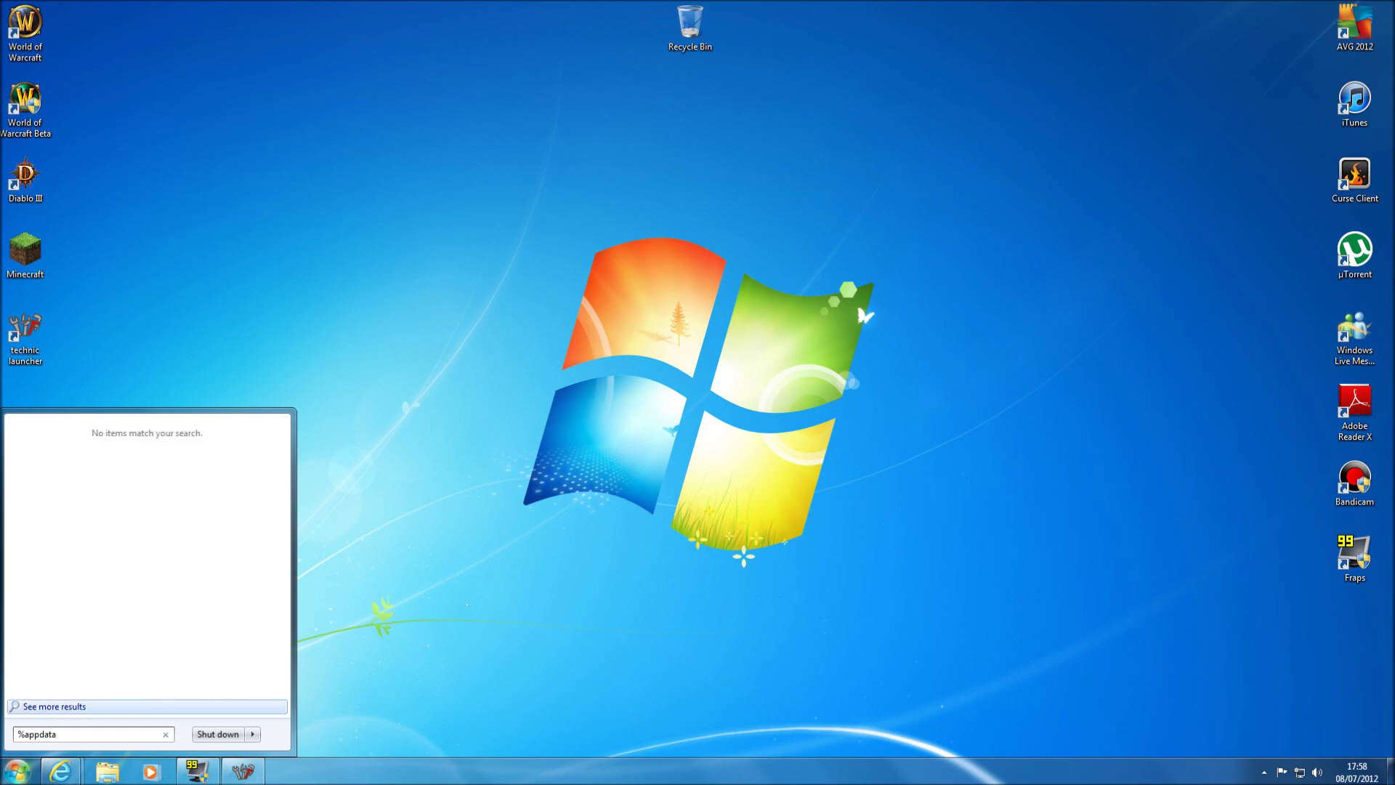
type("%")
key("Return")
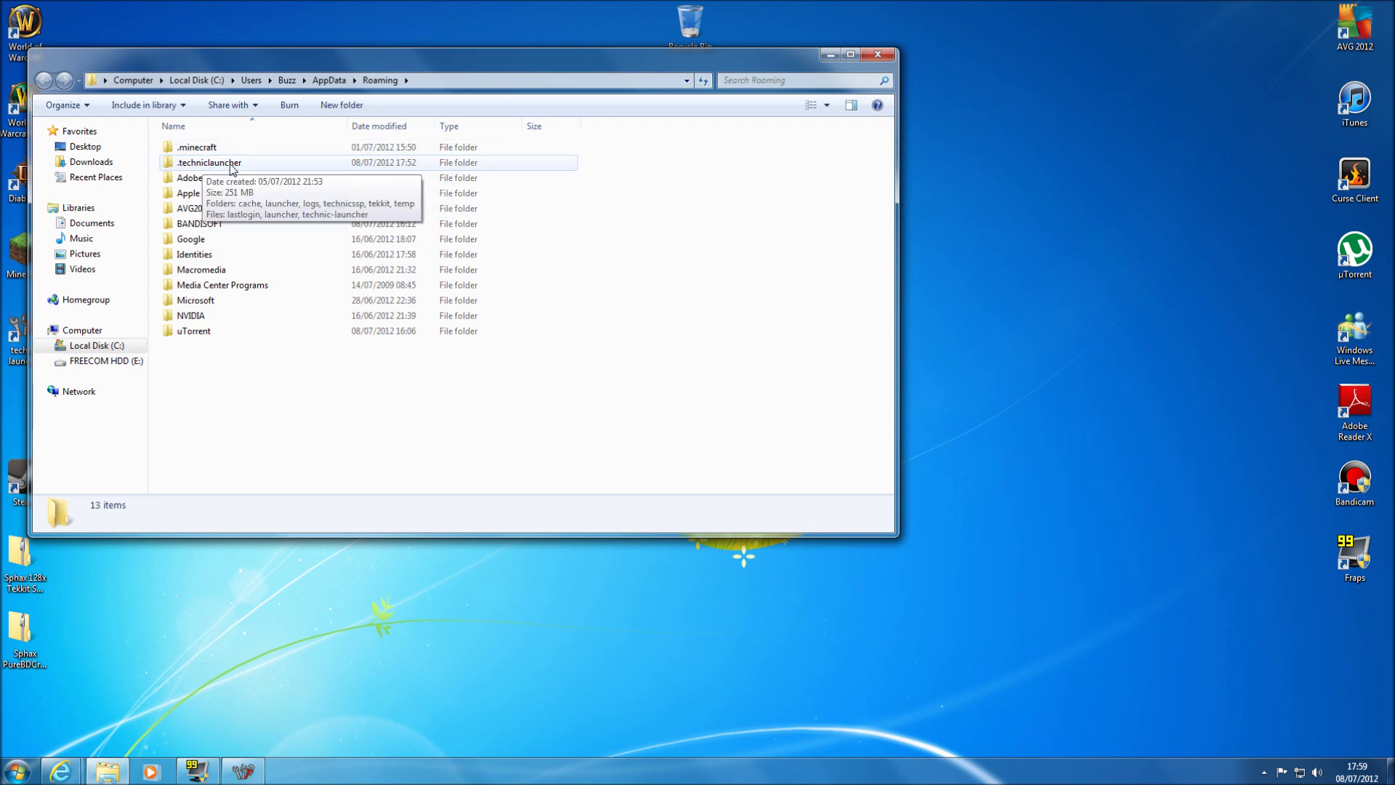
Go to the config folder inside .techniclauncher\technicssp.
double_click(231, 165)
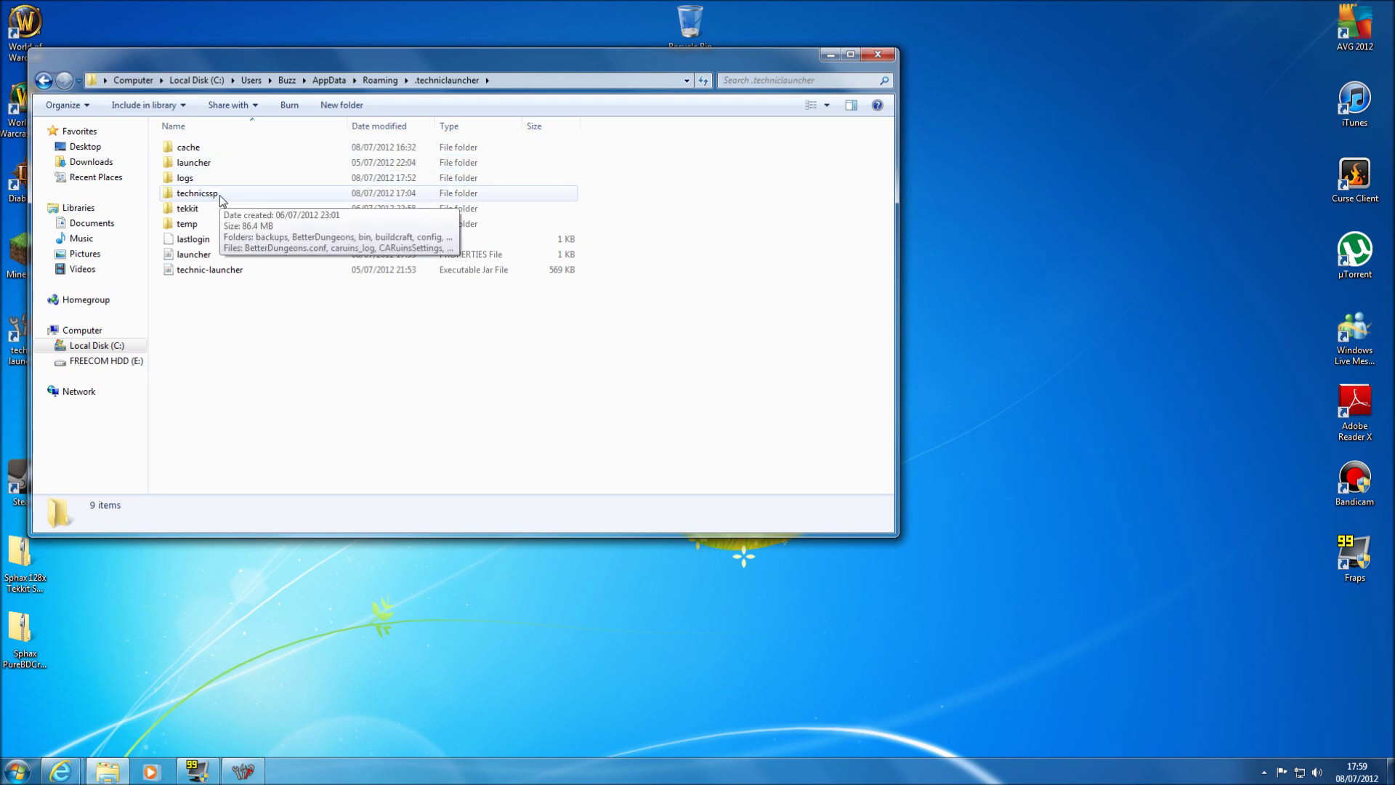
double_click(221, 195)
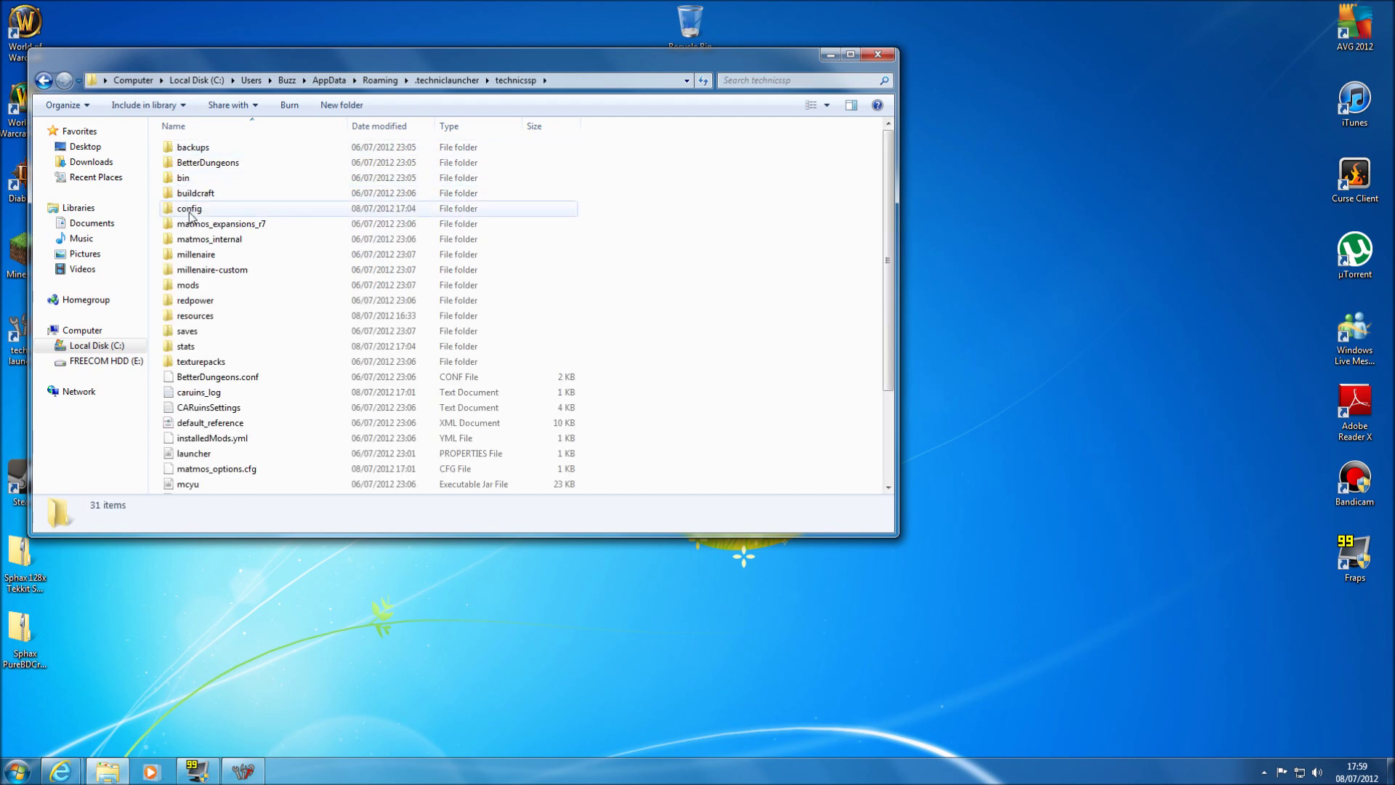
double_click(189, 208)
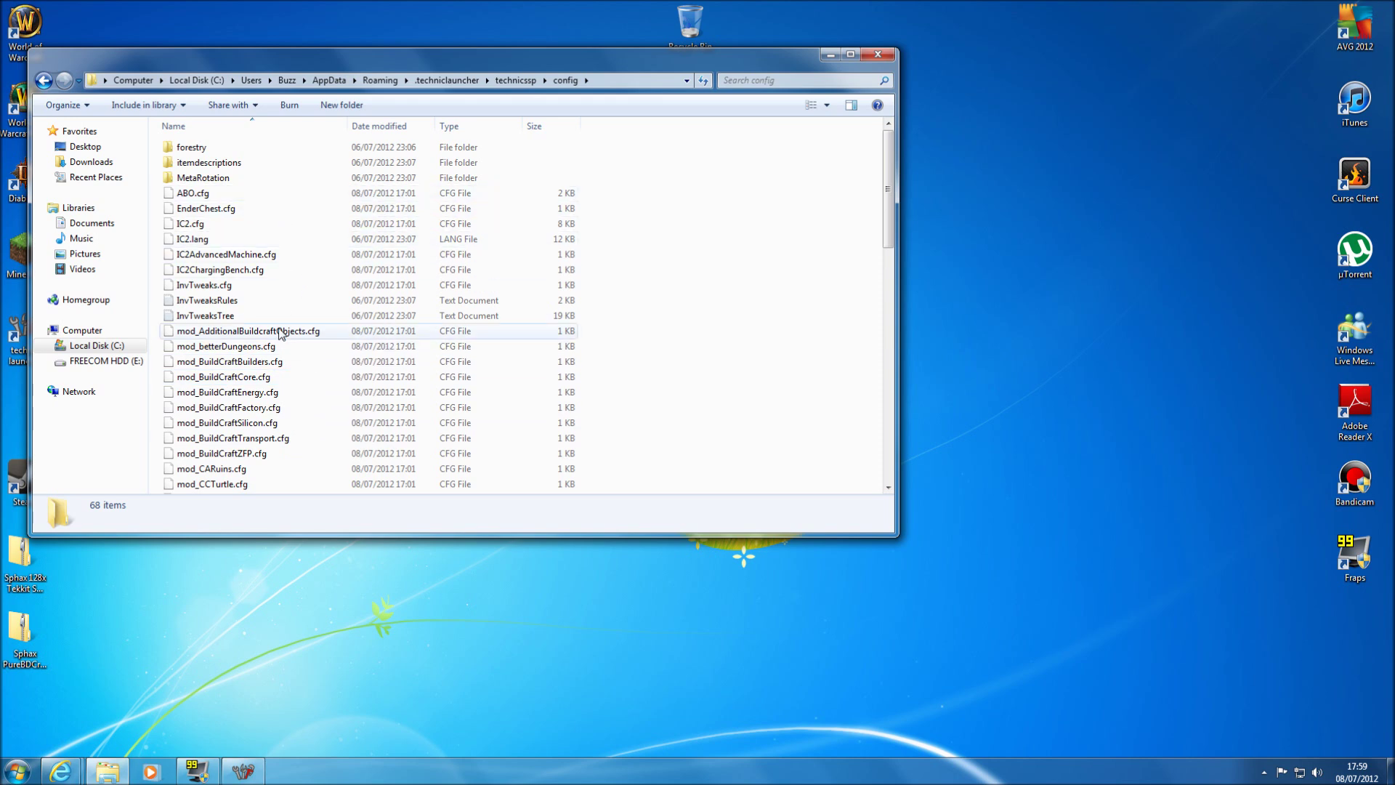
Open NEI.cfg with Notepad from the installed programs, without always using Notepad for this kind of file.
scroll(278, 319, "down", 4)
scroll(279, 316, "down", 10)
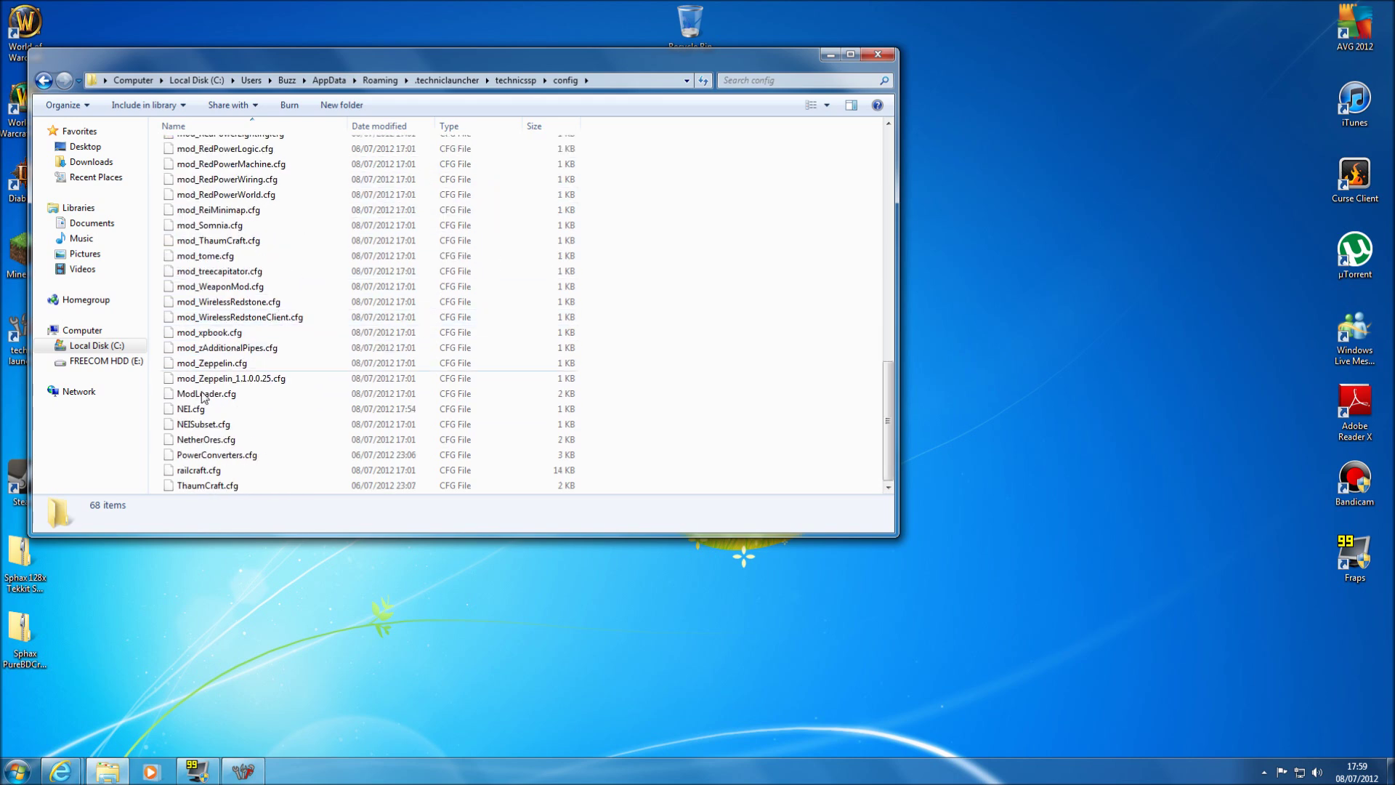
left_click(191, 409)
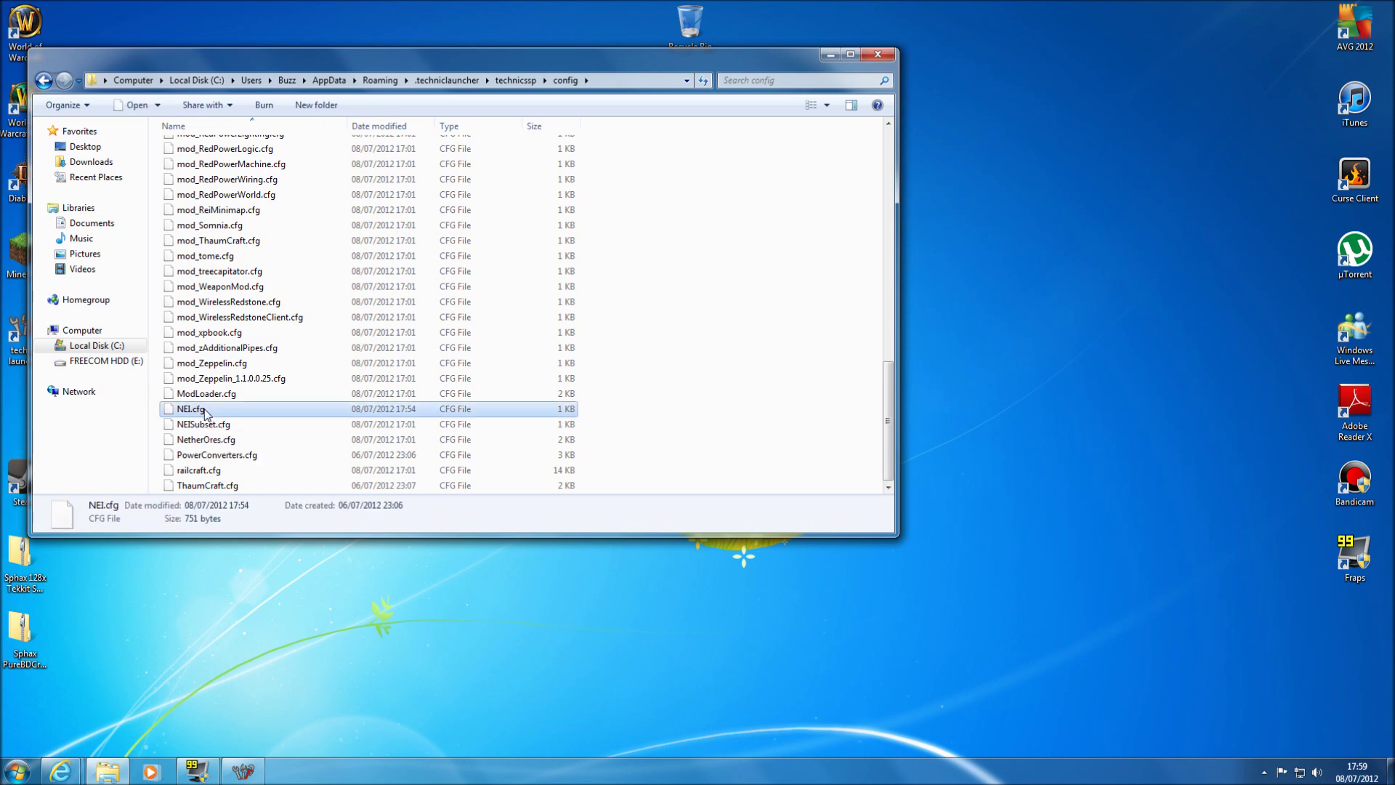
right_click(206, 413)
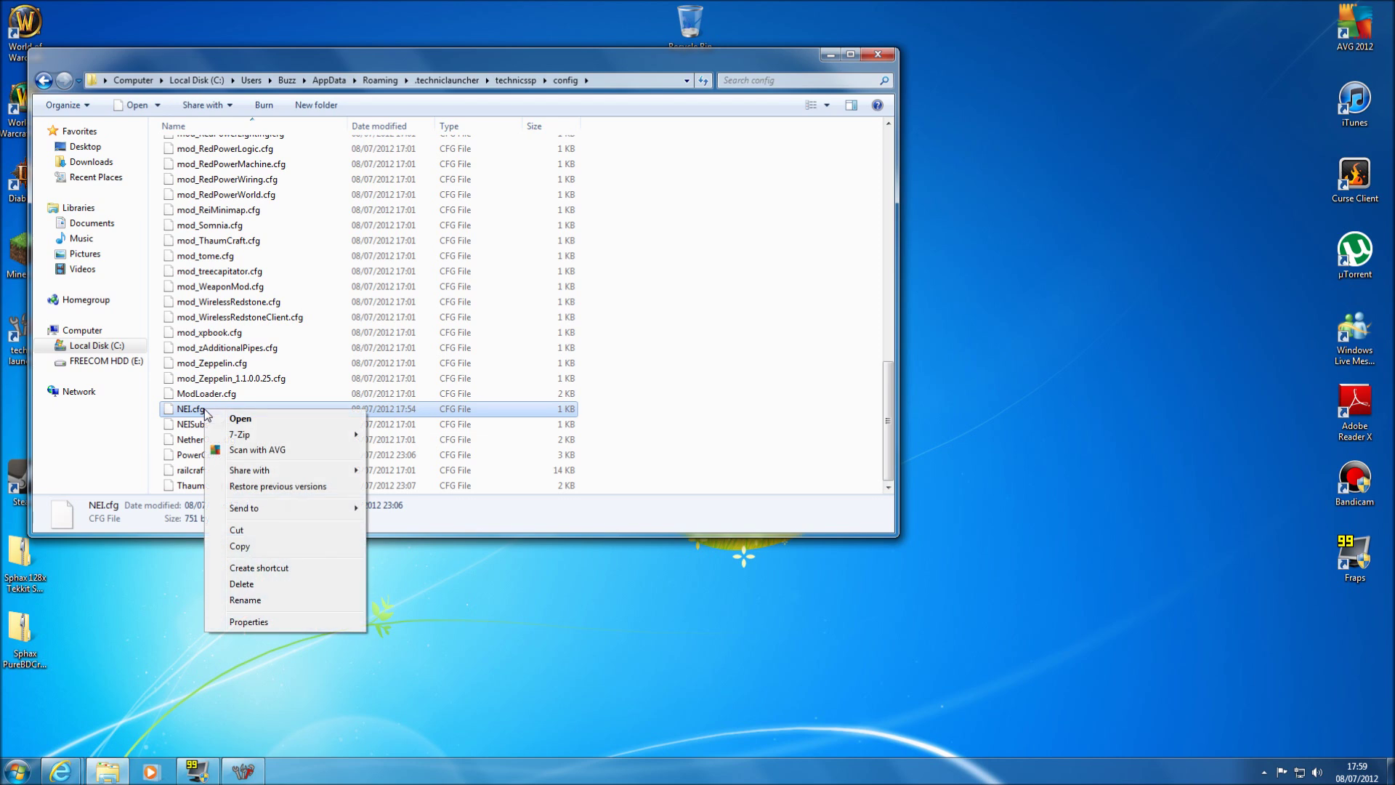
left_click(271, 418)
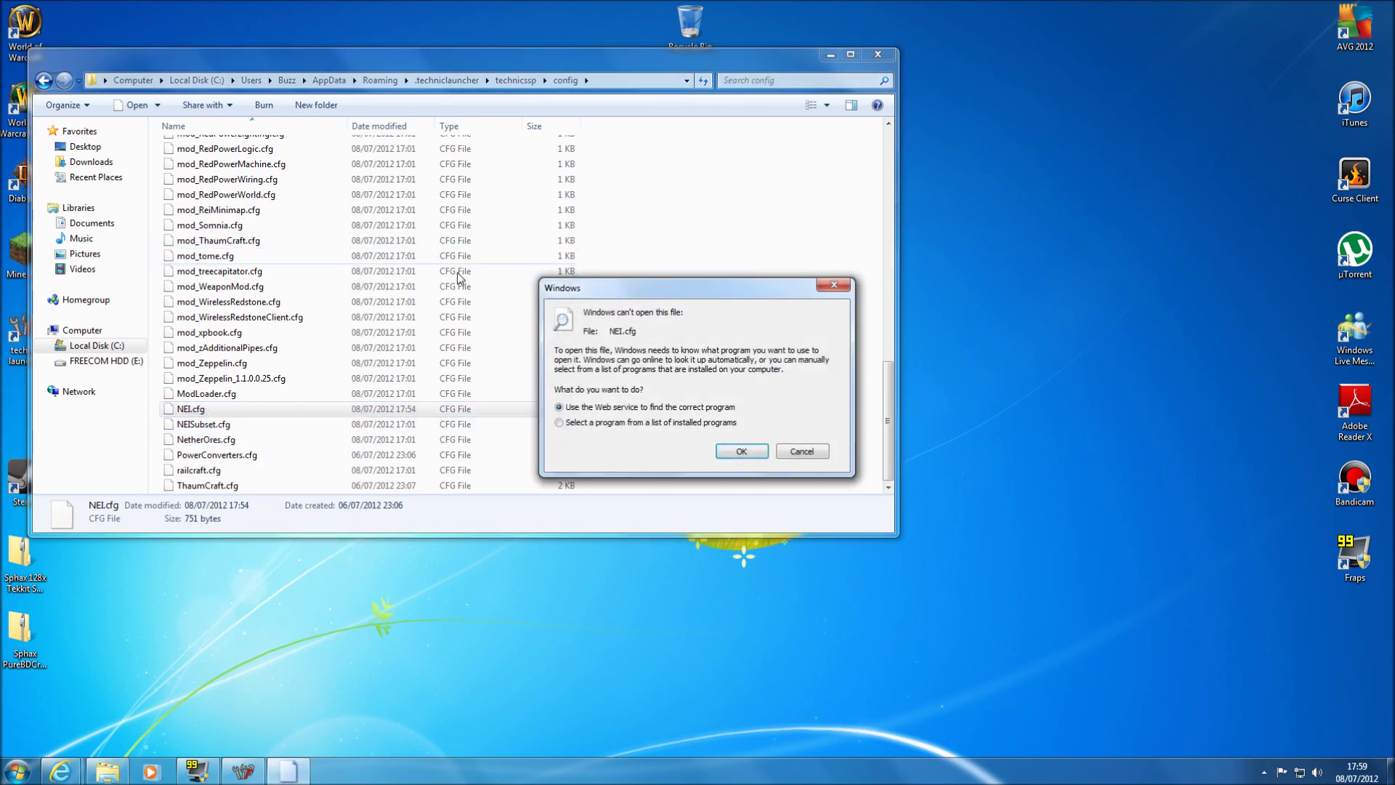
left_click(582, 423)
left_click(746, 454)
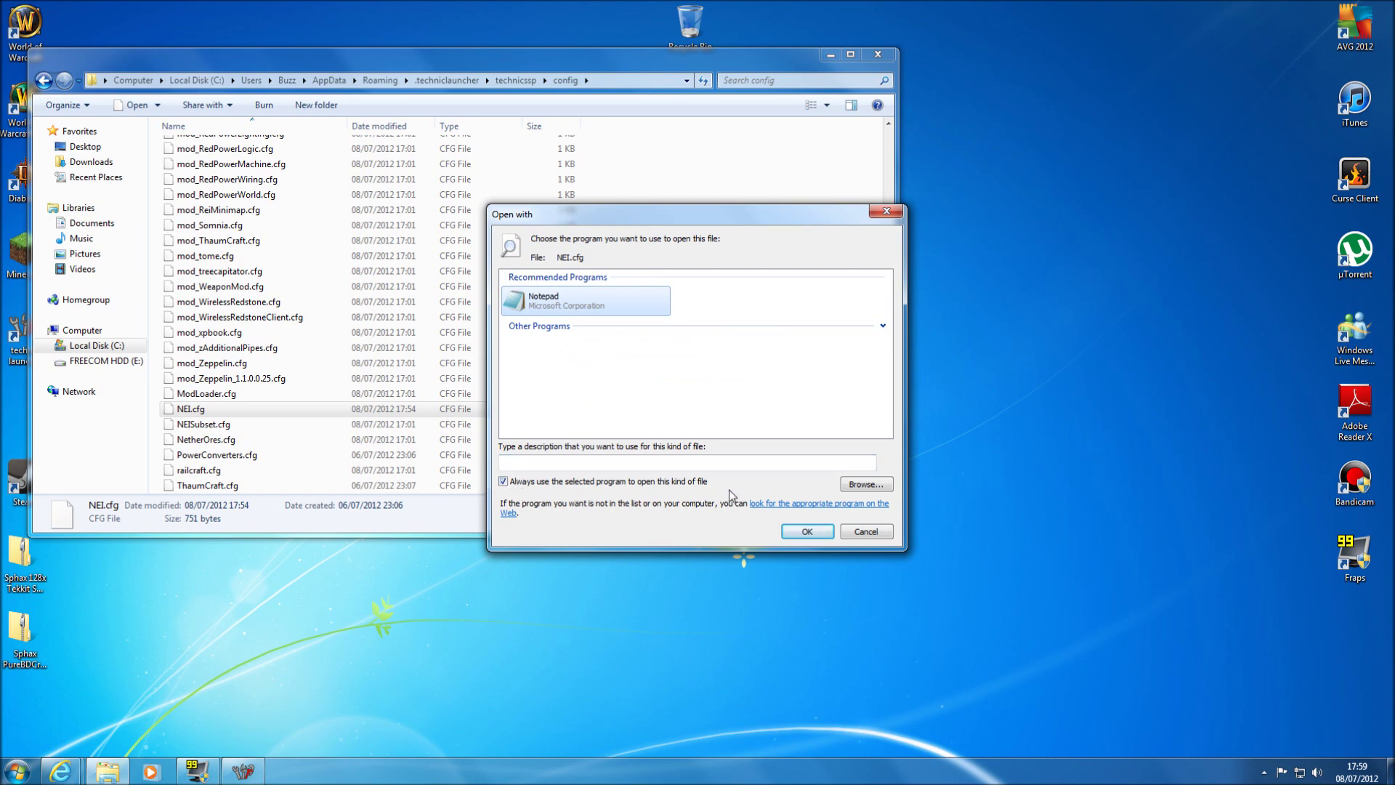
left_click(503, 482)
left_click(545, 295)
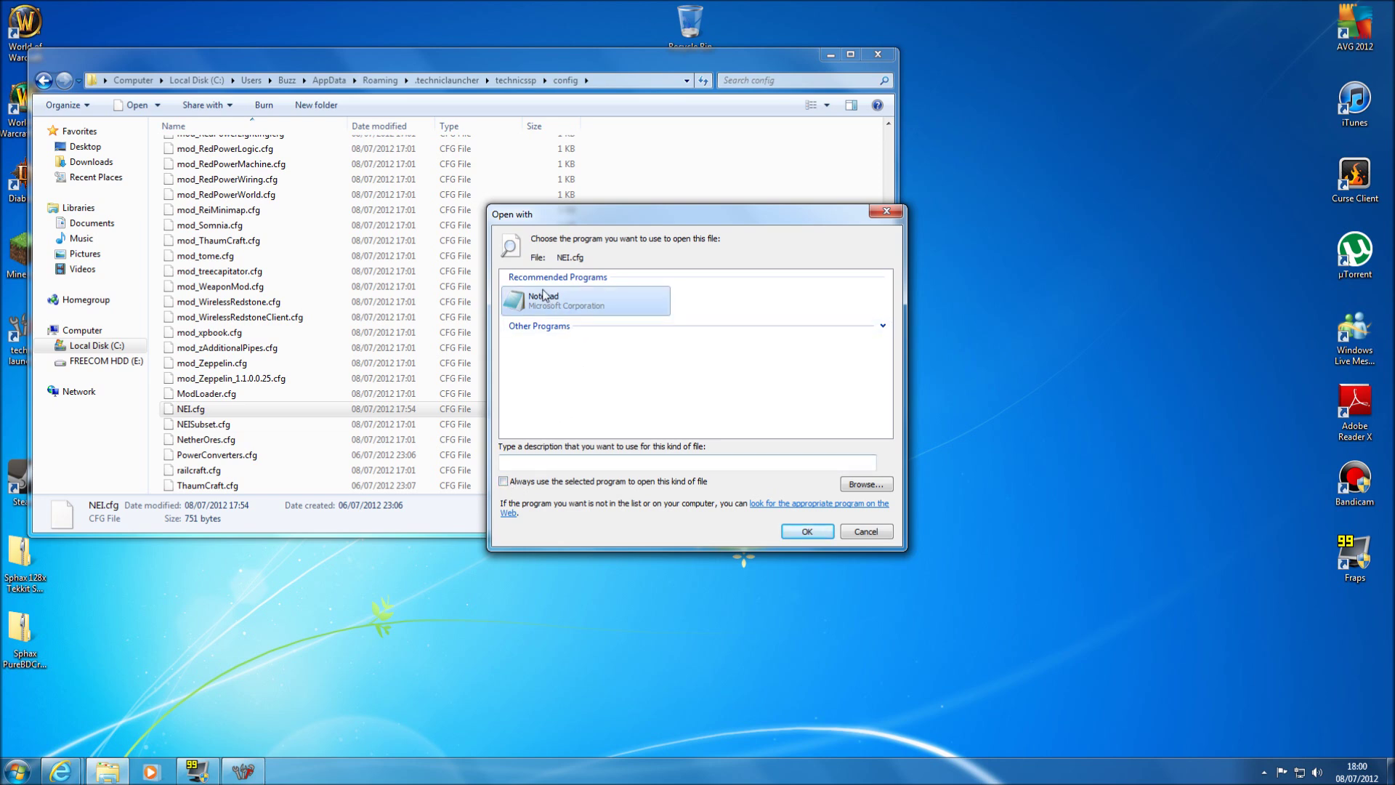
double_click(578, 305)
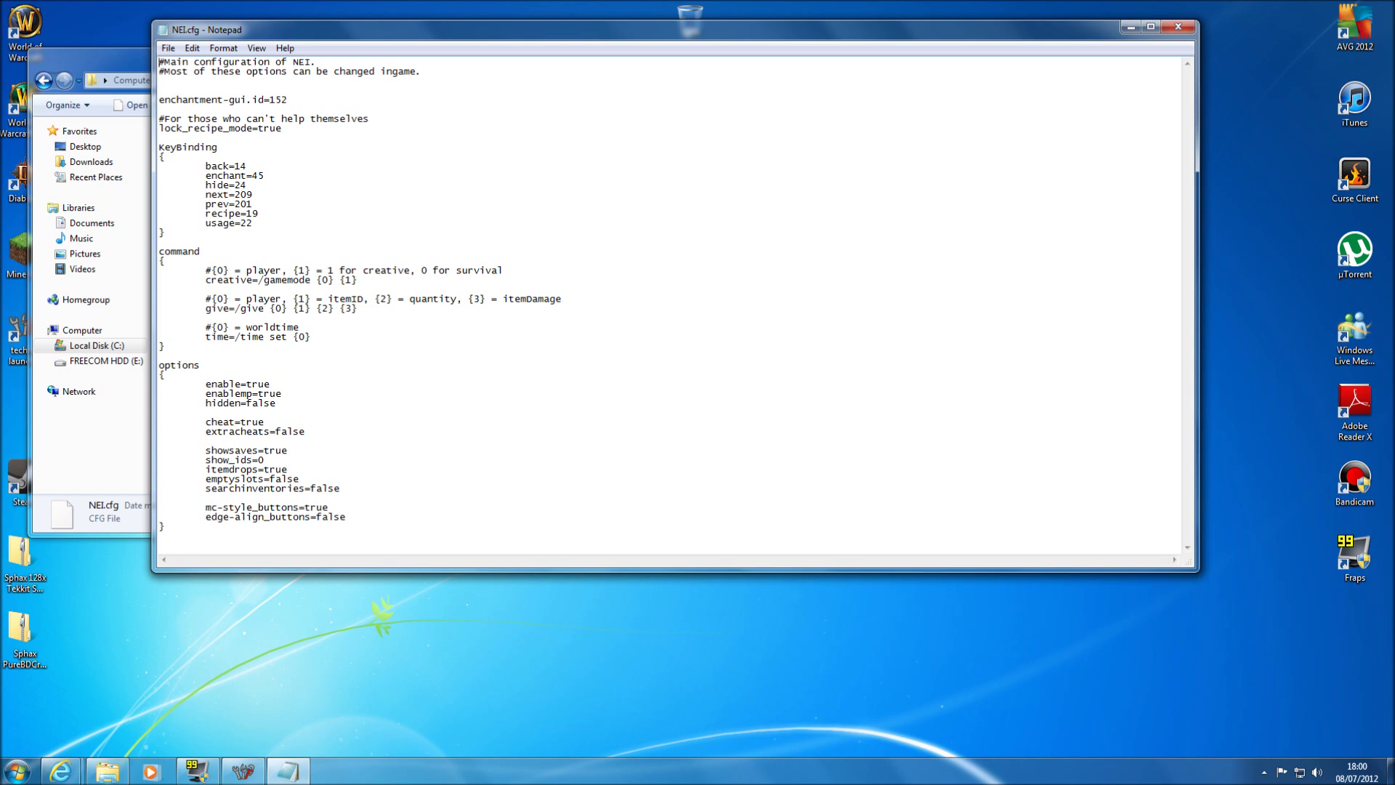
Set lock_recipe_mode to false in the NEI configuration.
left_click_drag(159, 119, 282, 129)
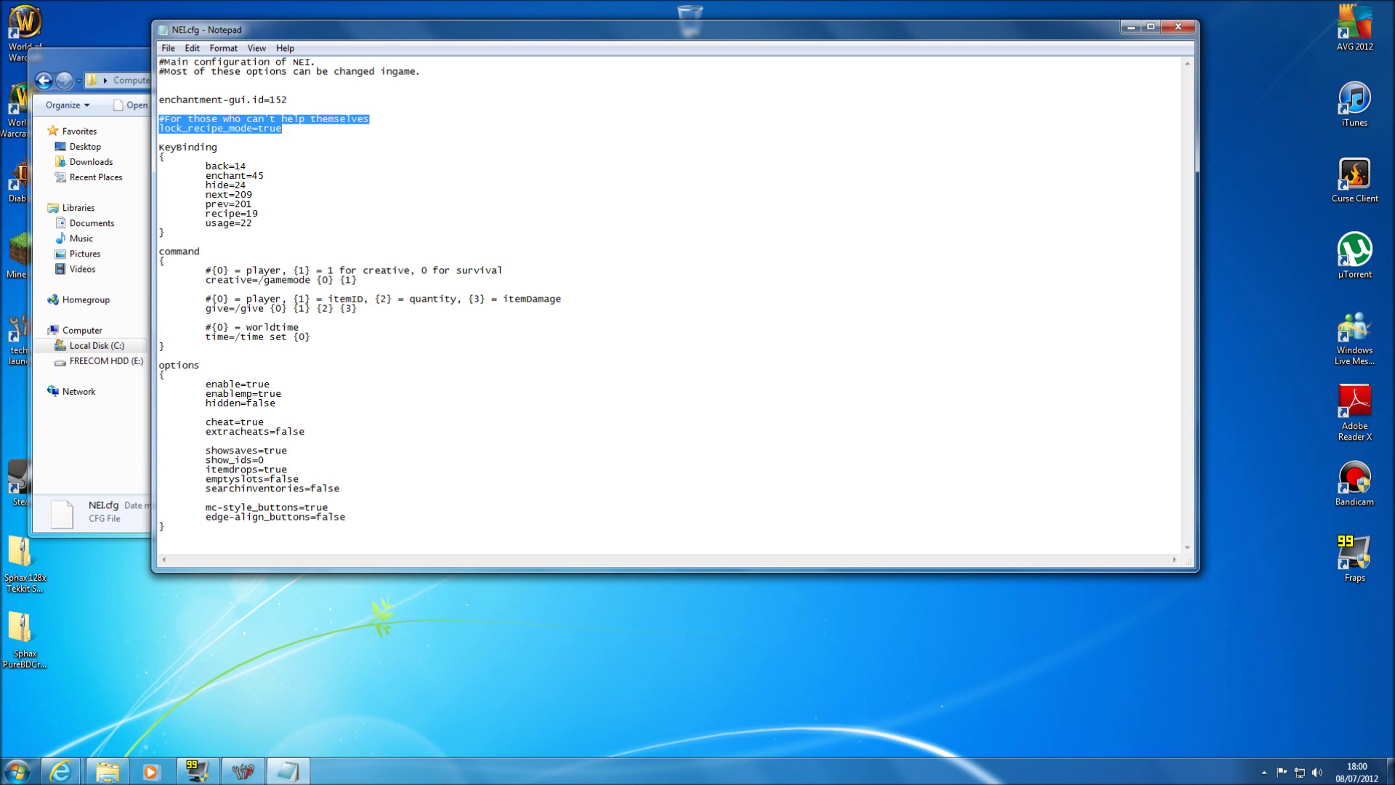
key("End")
key("shift+Left")
key("shift+Left")
key("shift+Left")
key("shift+Left")
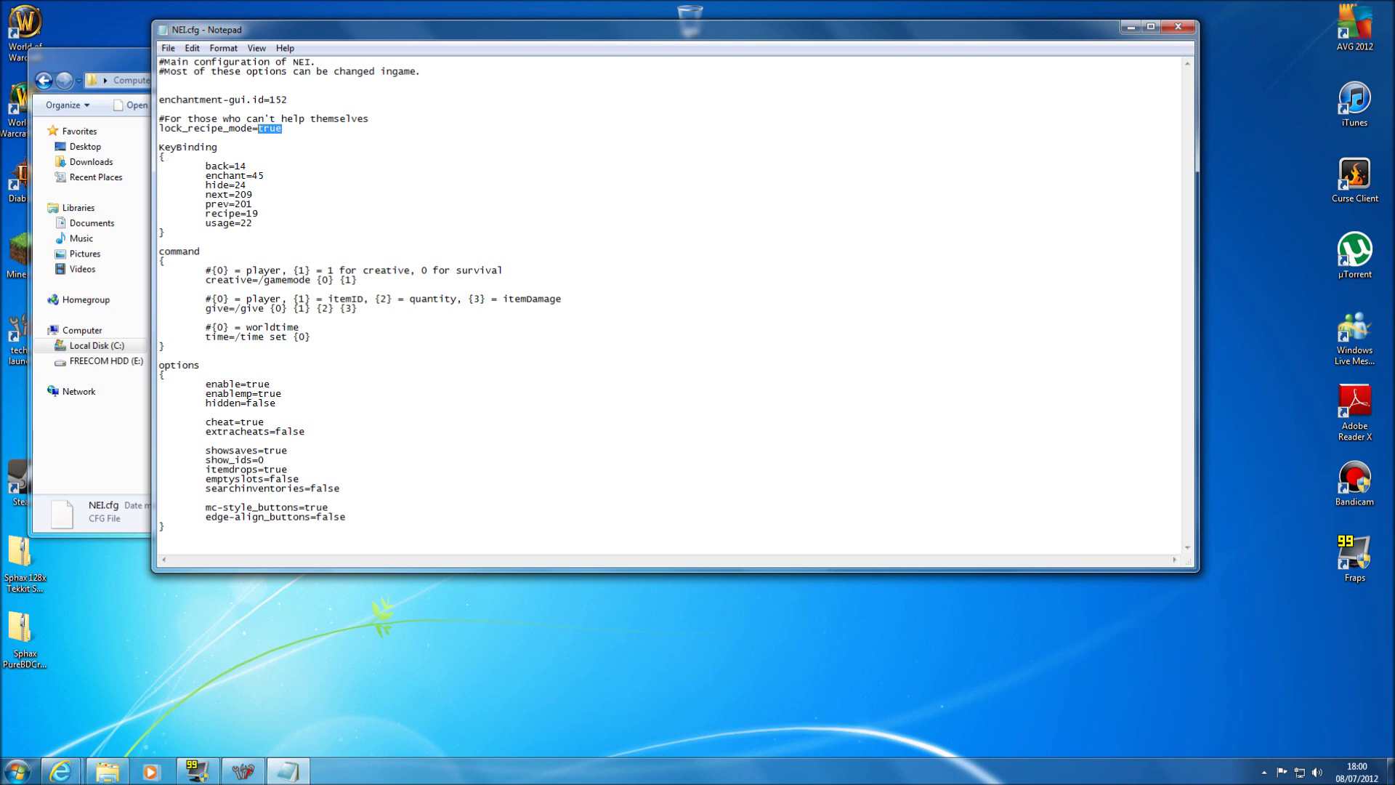
type("false")
Save NEI.cfg, then close the file and the config folder window.
left_click(168, 49)
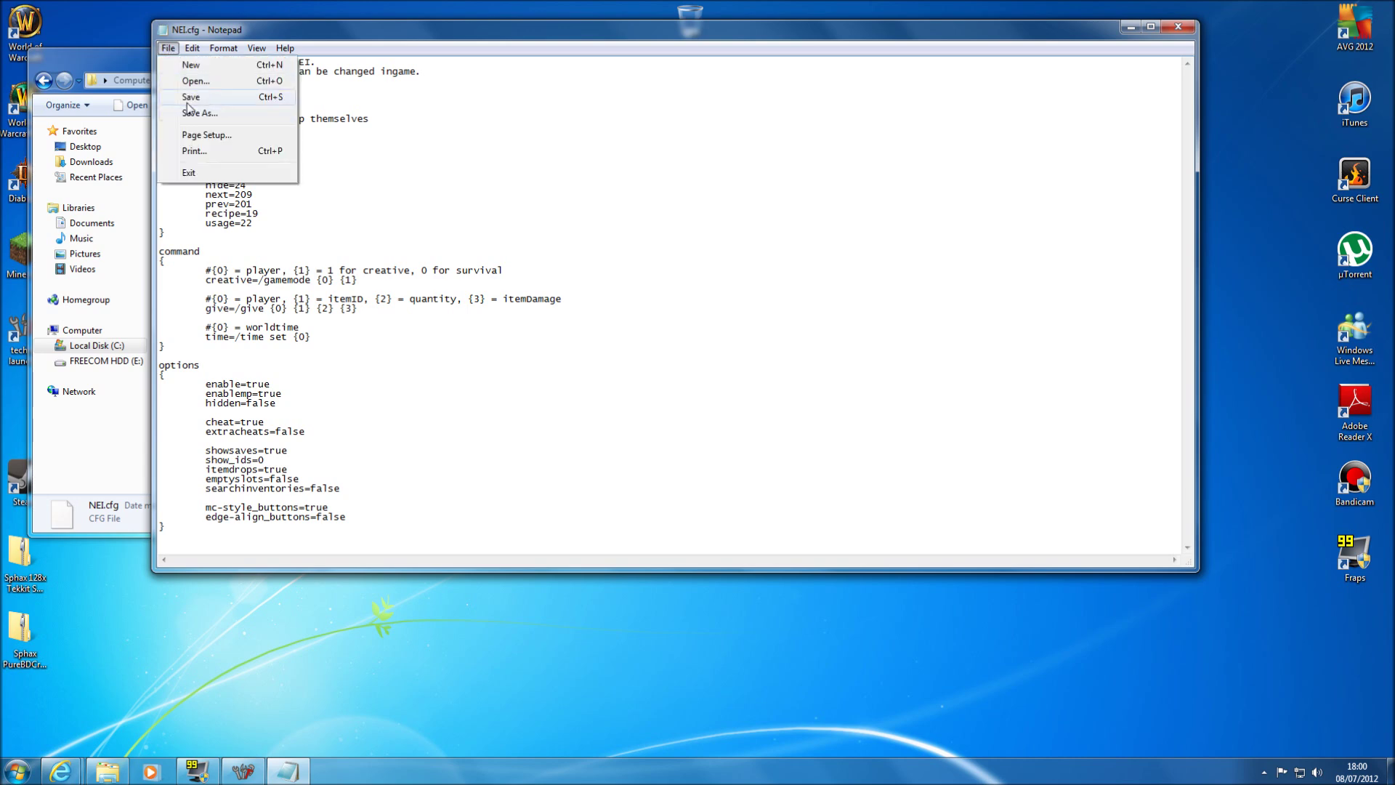
left_click(191, 97)
left_click(1183, 30)
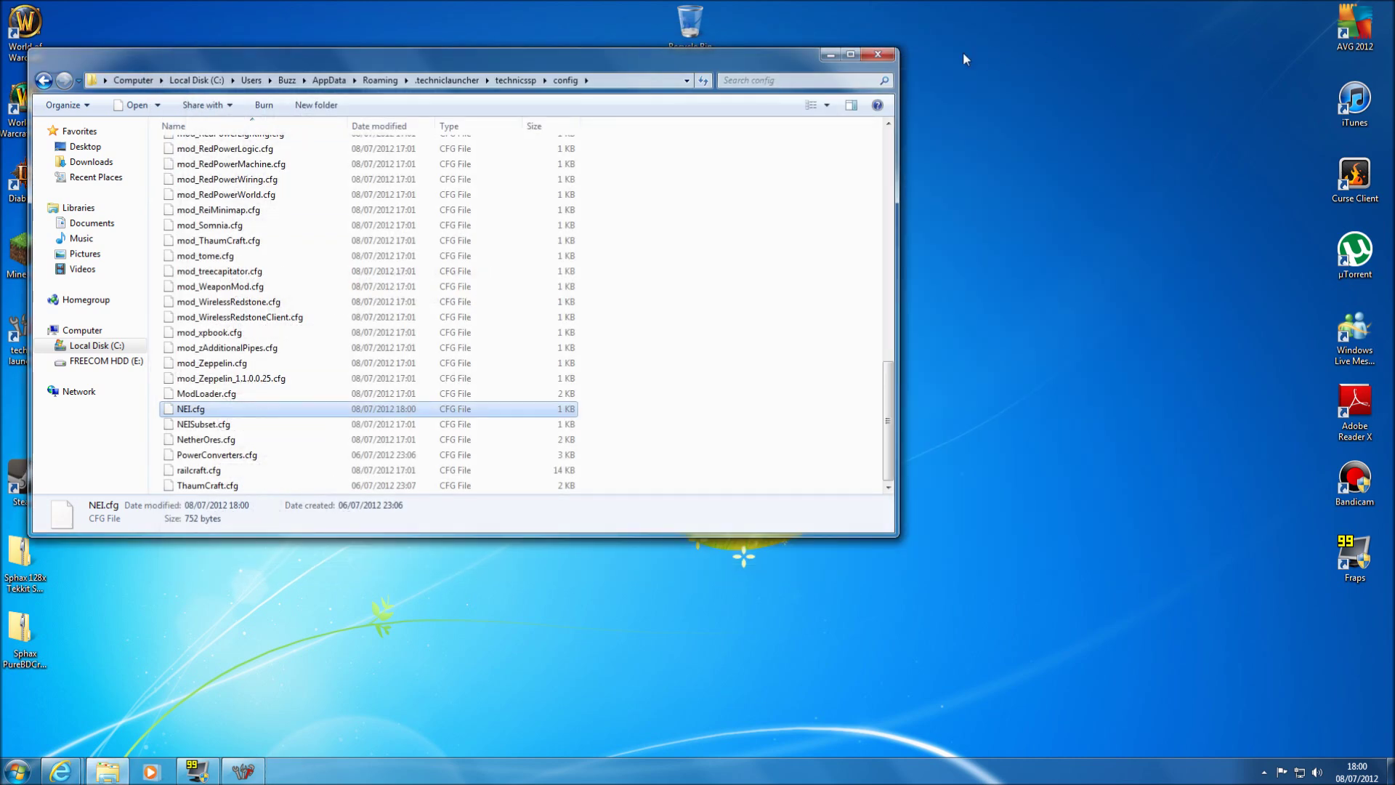
left_click(880, 52)
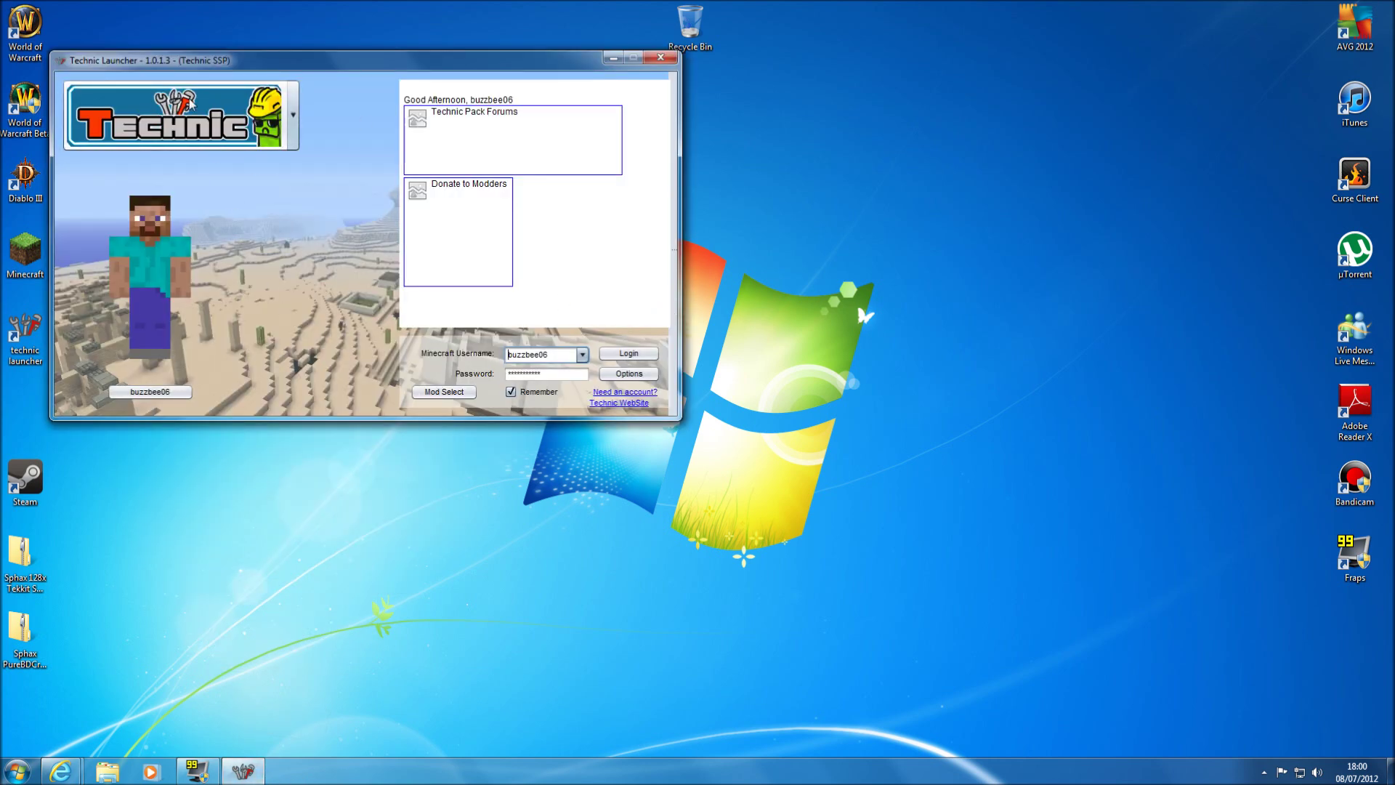
Log in through the Technic Launcher, maximize the game and load the singleplayer world New World.
left_click(640, 355)
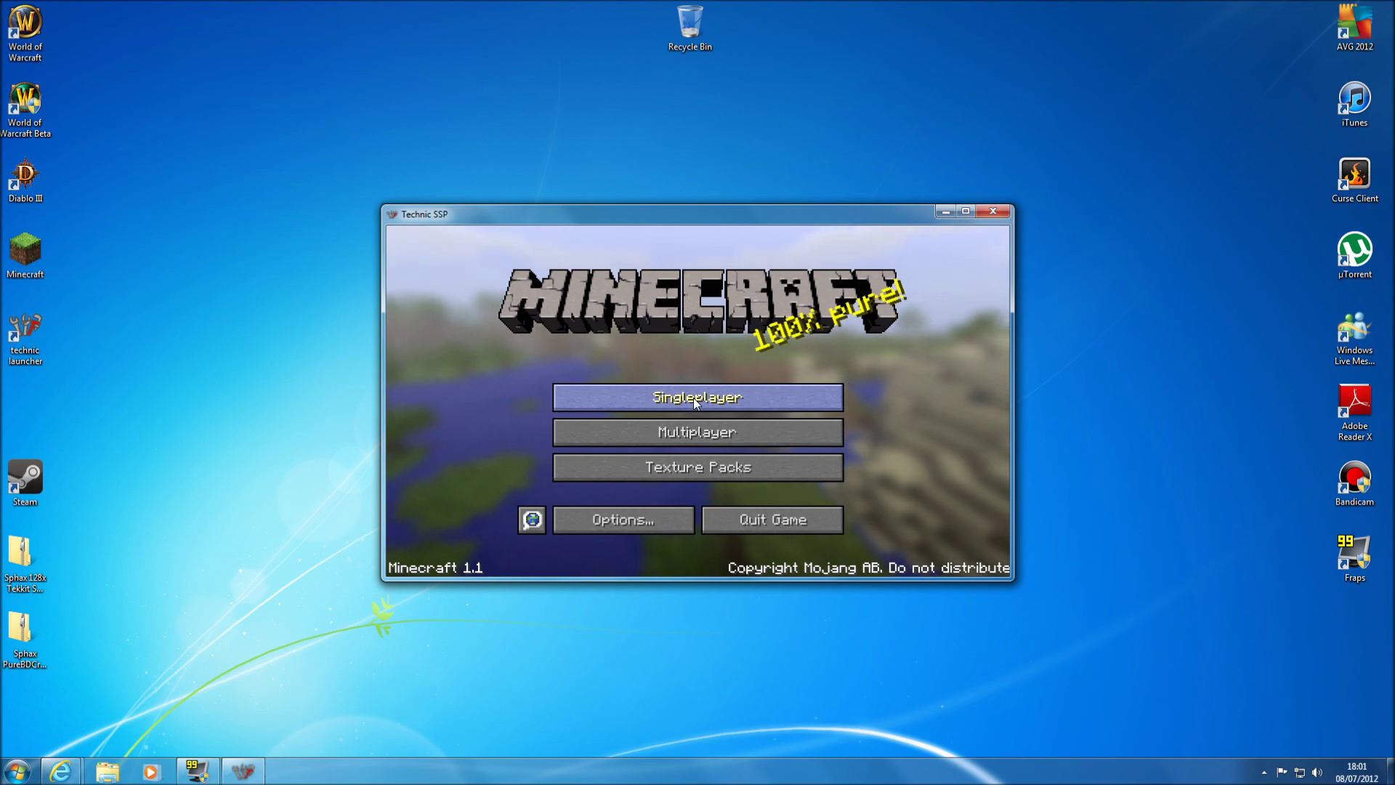
left_click(968, 211)
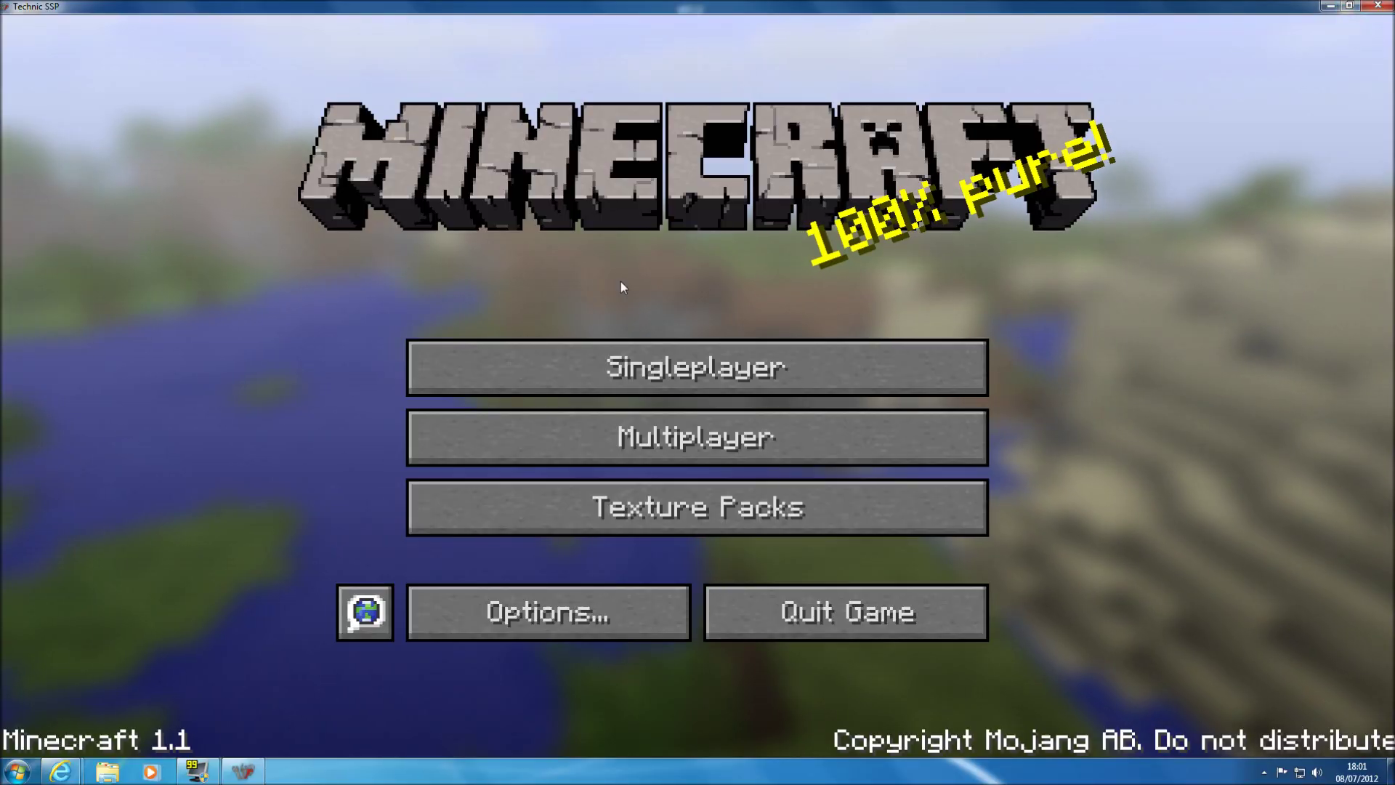
left_click(659, 369)
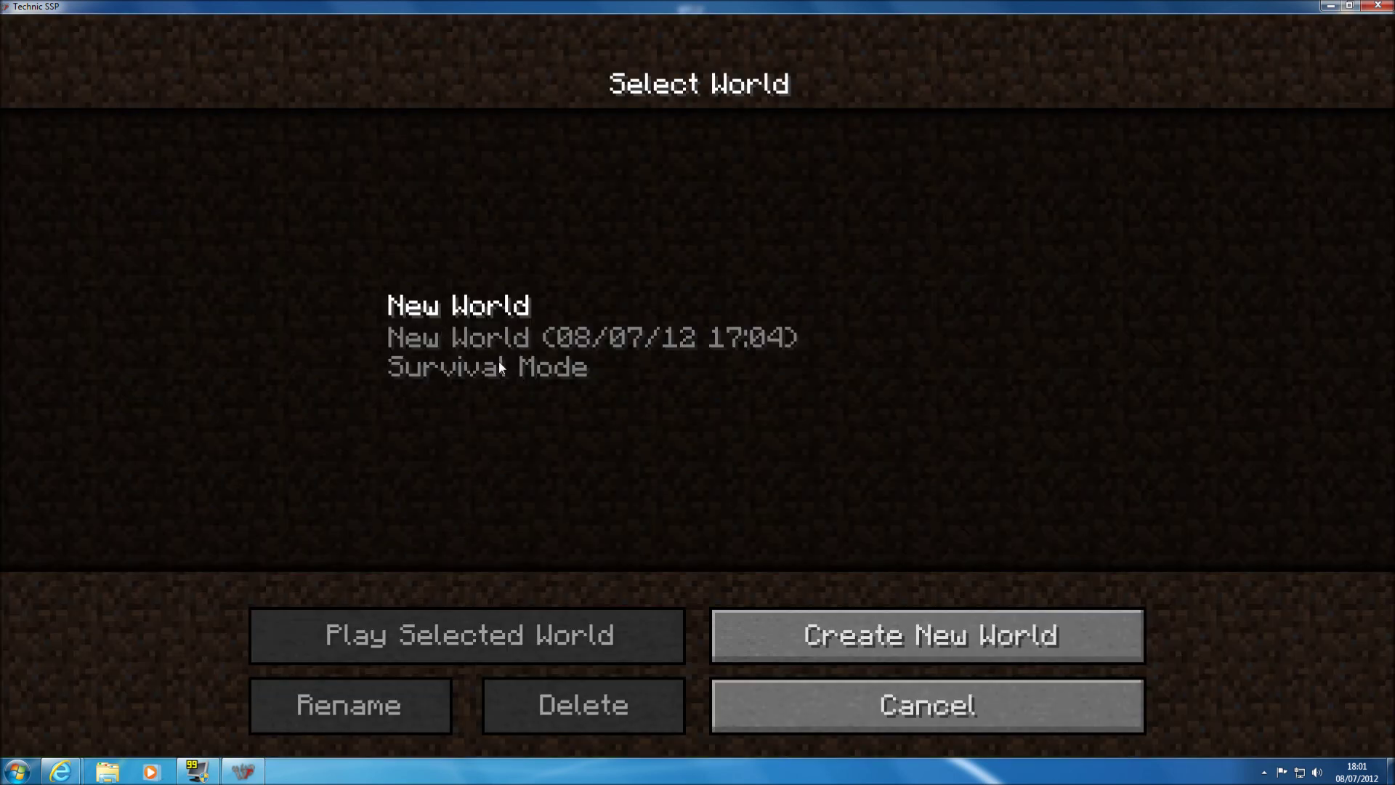
left_click(481, 339)
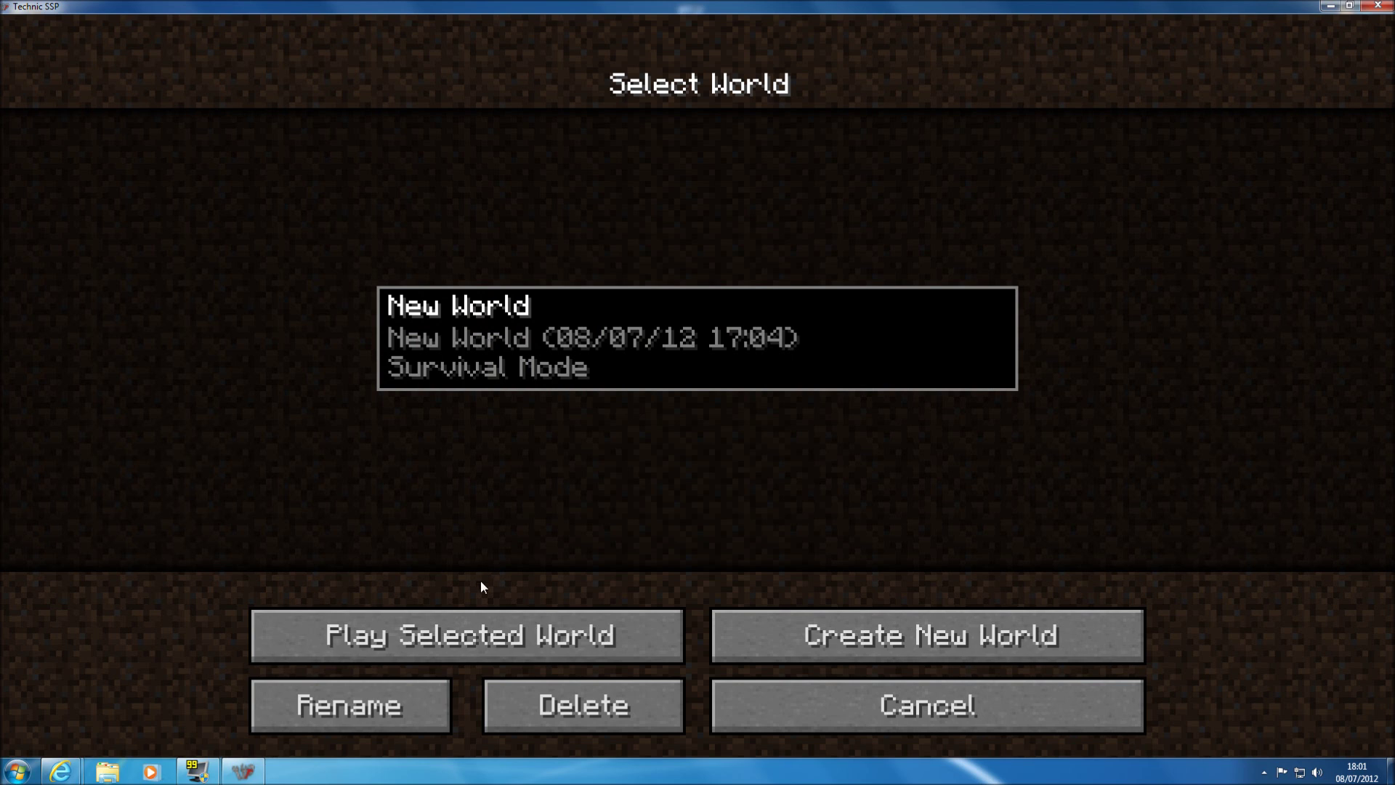
left_click(474, 635)
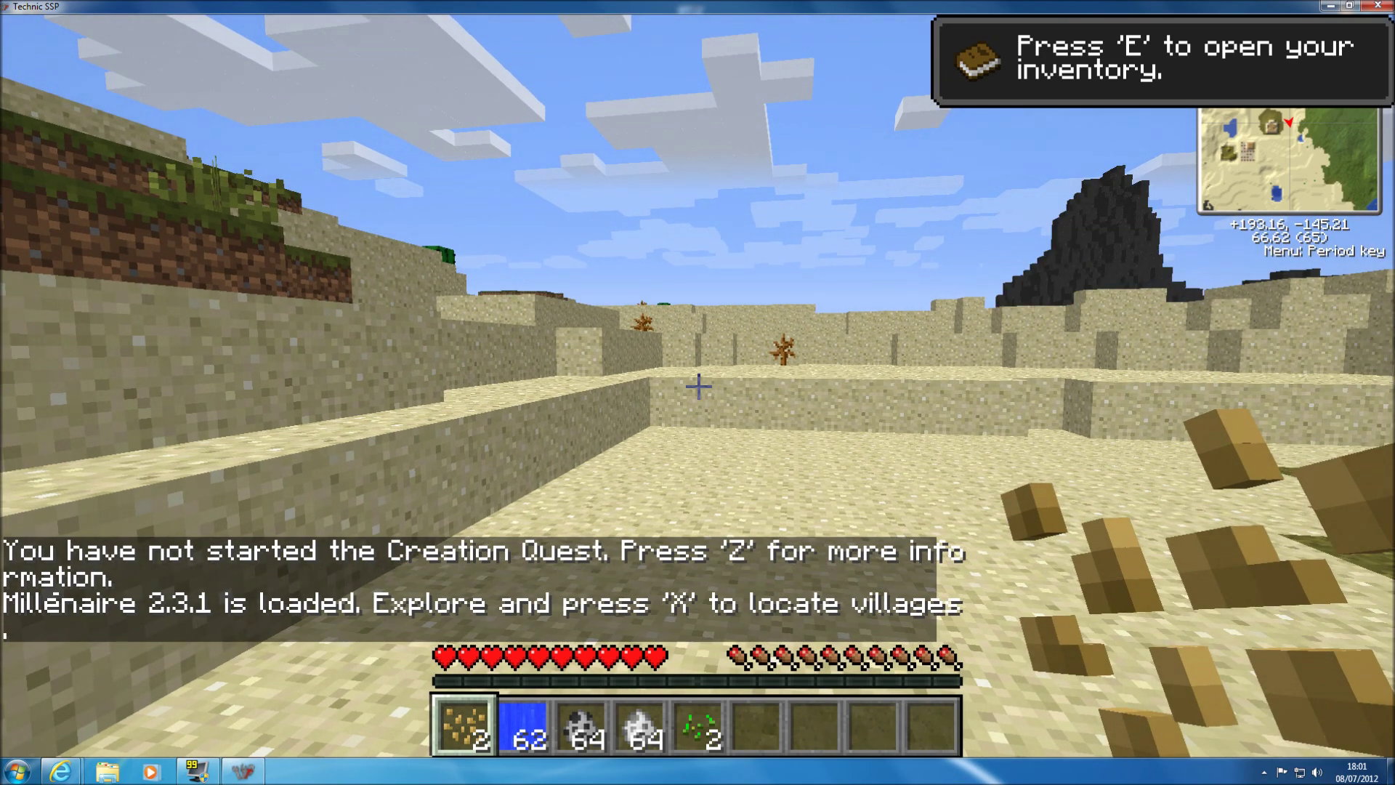
Open the inventory and add stone and powered rails from the NEI item list.
key("e")
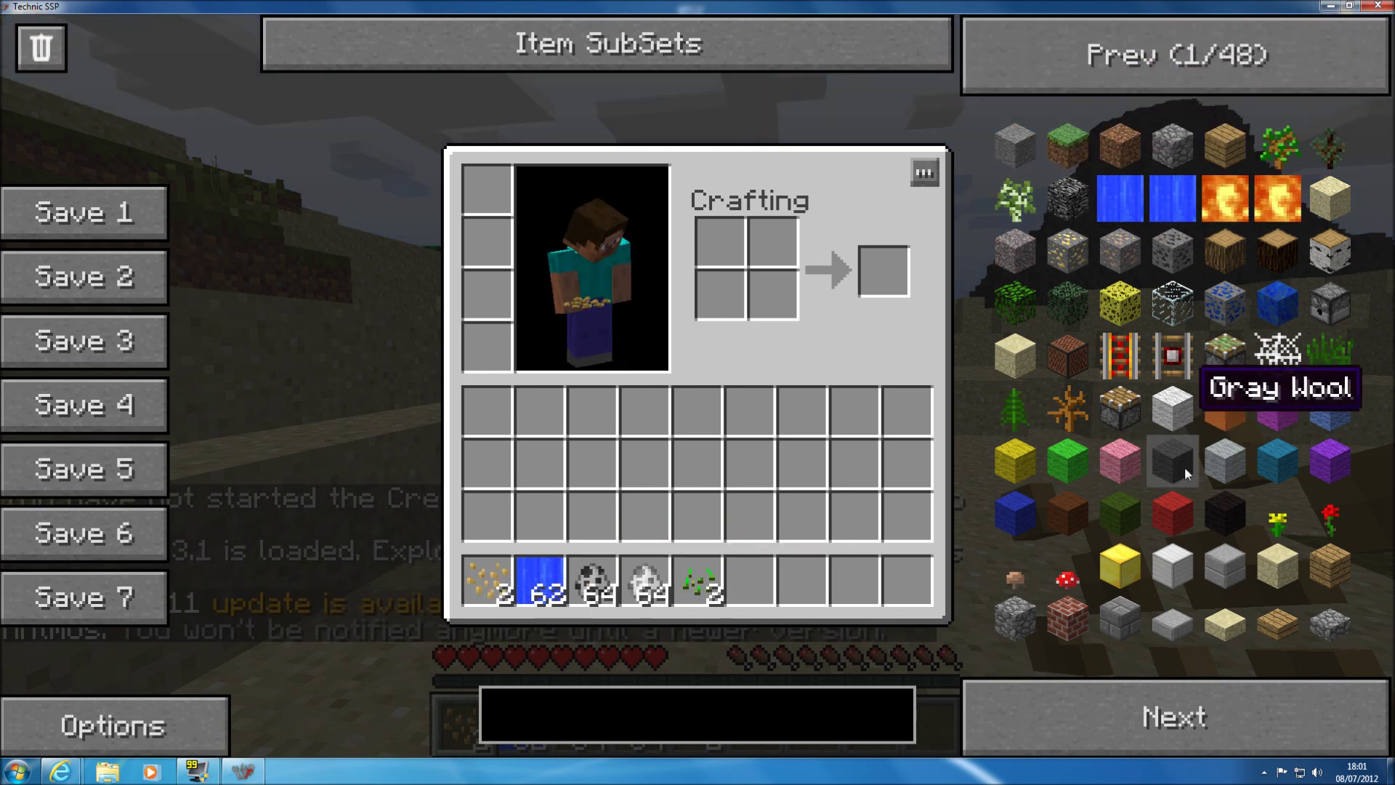
left_click(1028, 148)
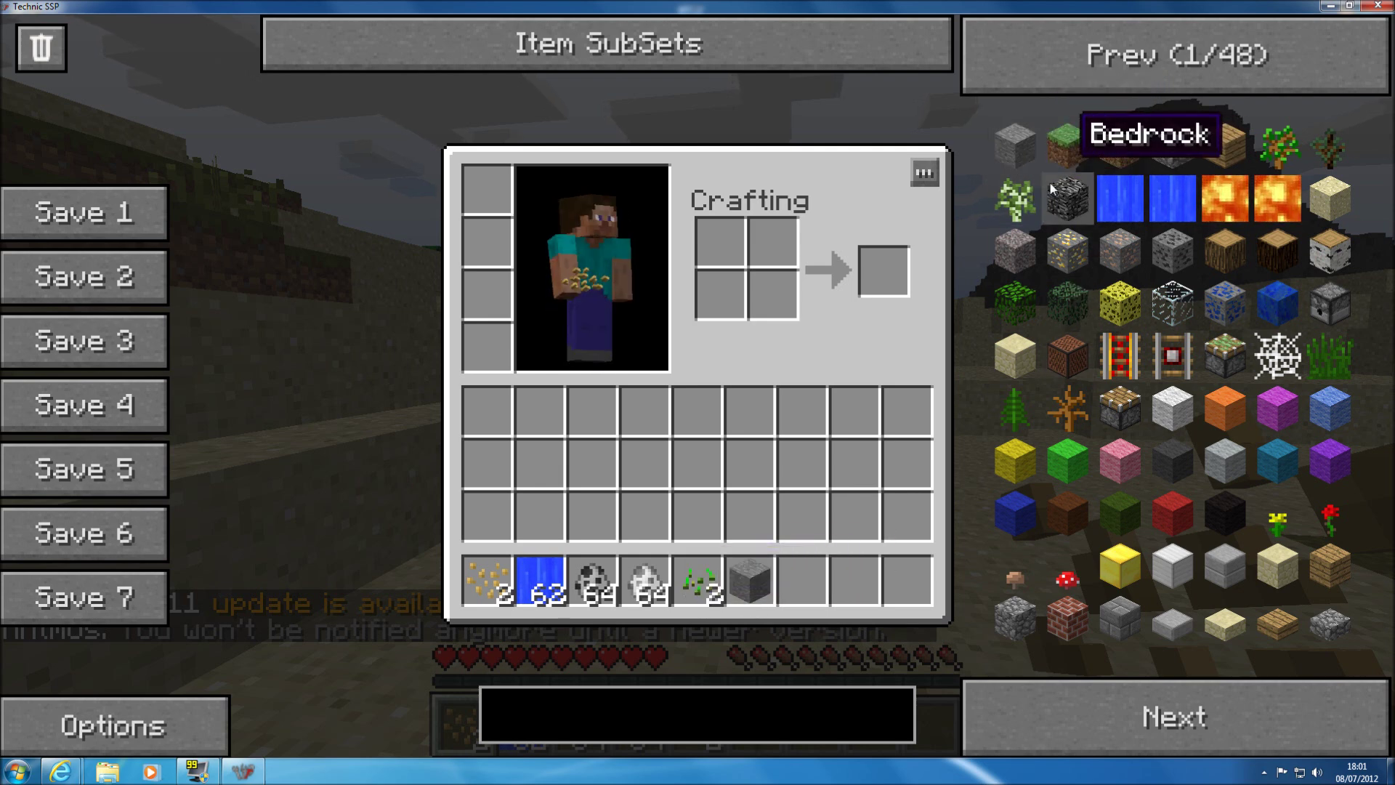
left_click(1124, 362)
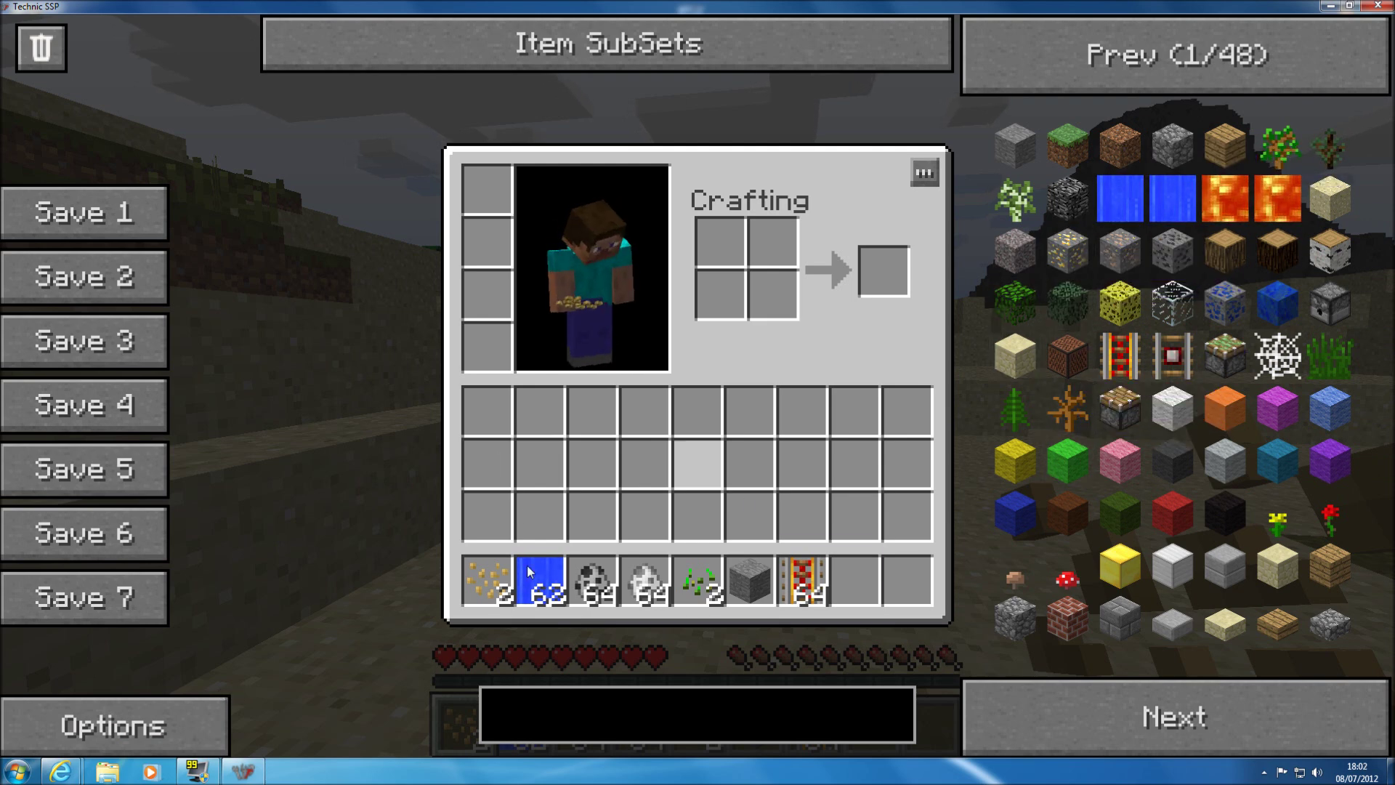
Switch the NEI options to Recipe Mode and back to Cheat Mode, and return to the inventory.
left_click(113, 738)
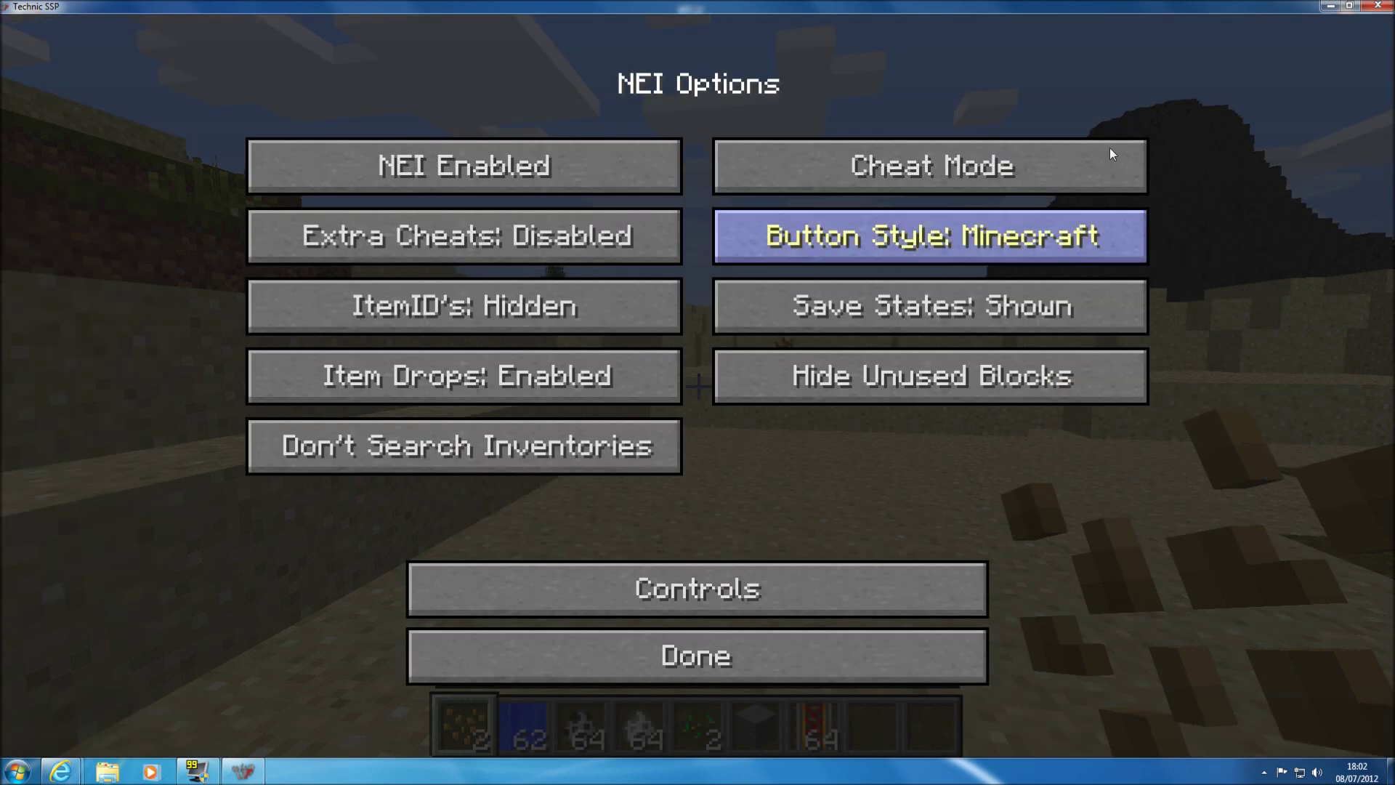
left_click(914, 173)
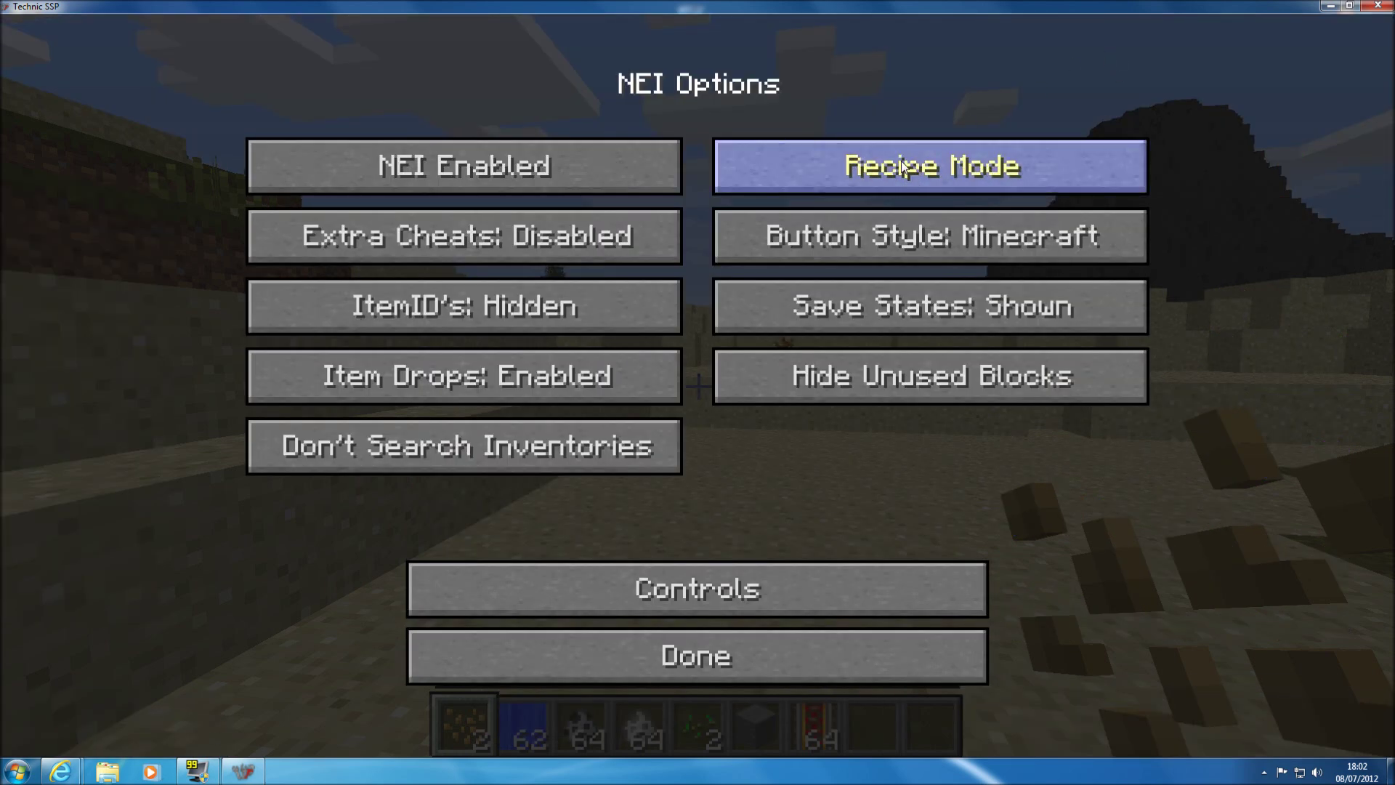
left_click(901, 168)
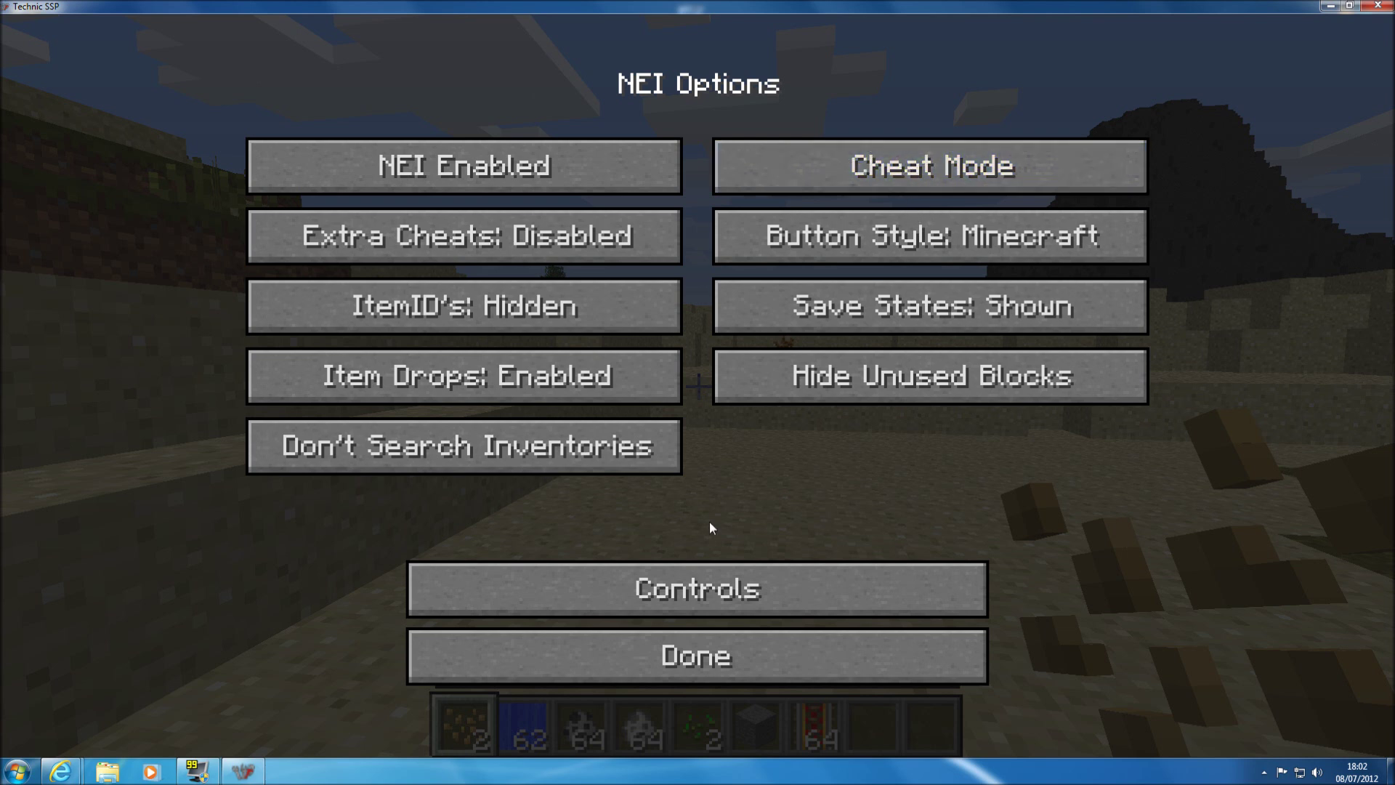
left_click(744, 657)
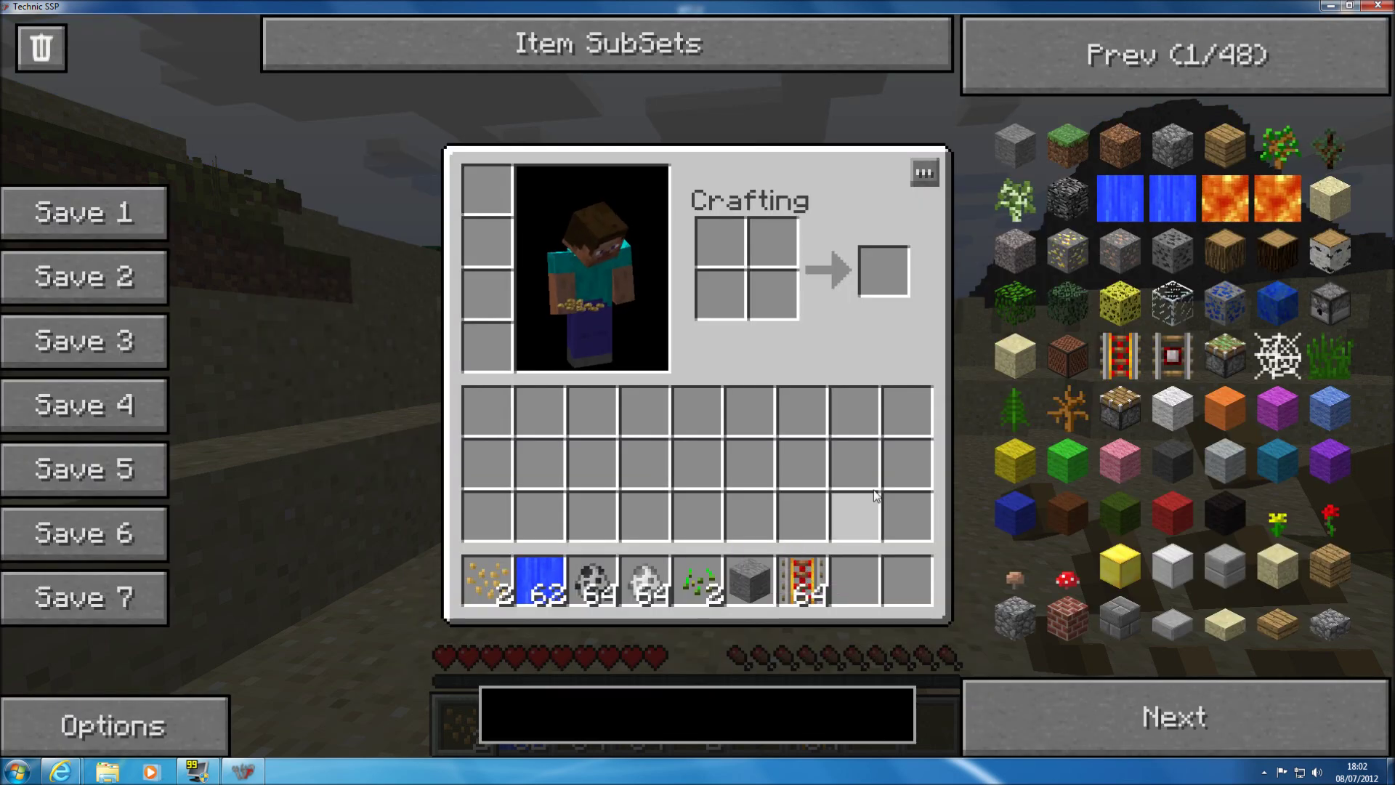